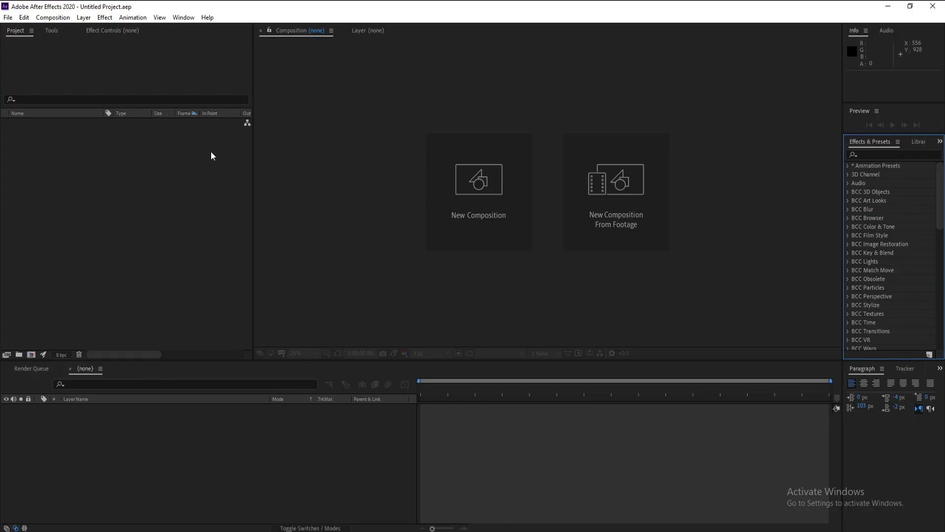
# Step: Make a new 1920×1080 composition named 'Rings' at 60 fps, 10 seconds long
pyautogui.click(53, 18)
pyautogui.click(52, 26)
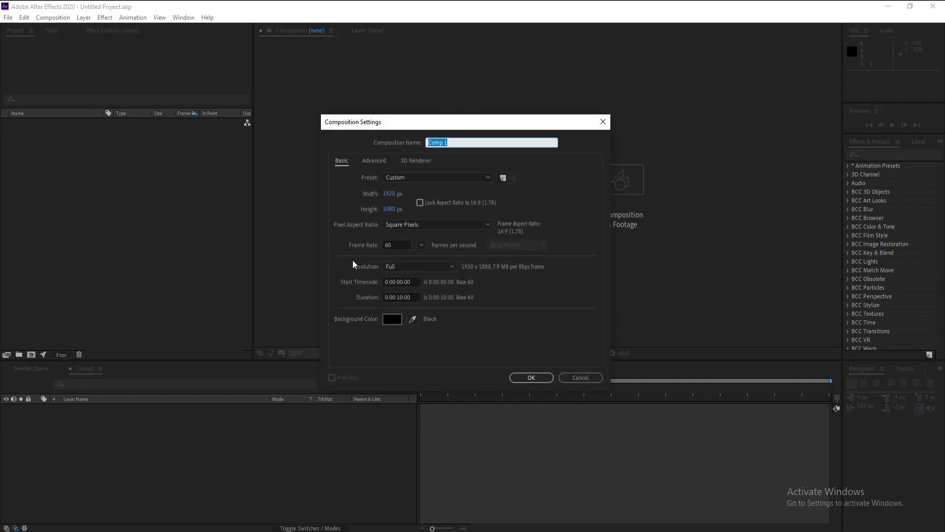
pyautogui.click(387, 245)
pyautogui.write('60')
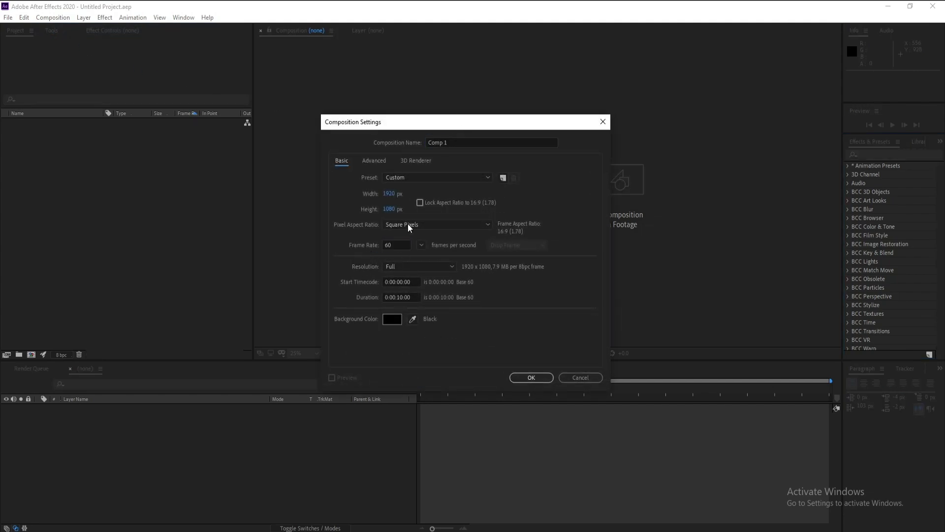
pyautogui.click(427, 143)
pyautogui.write('Rings')
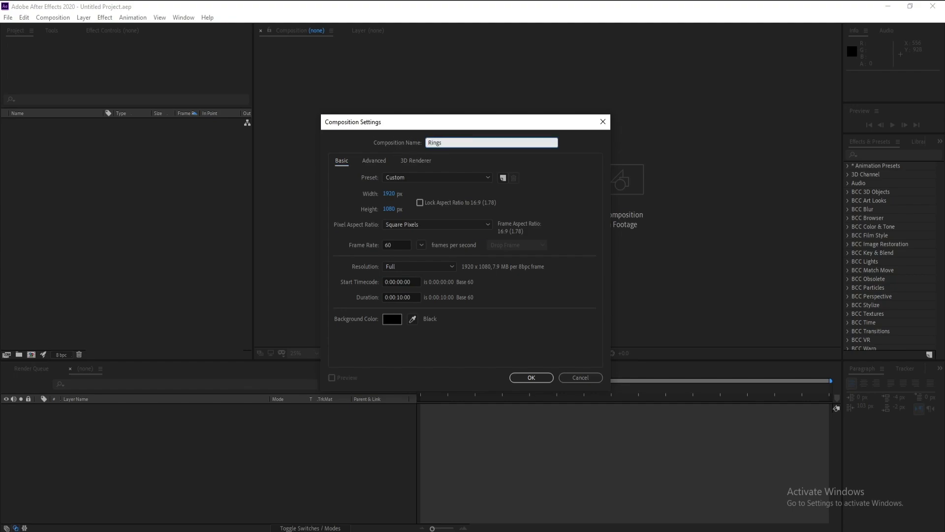
pyautogui.press('Return')
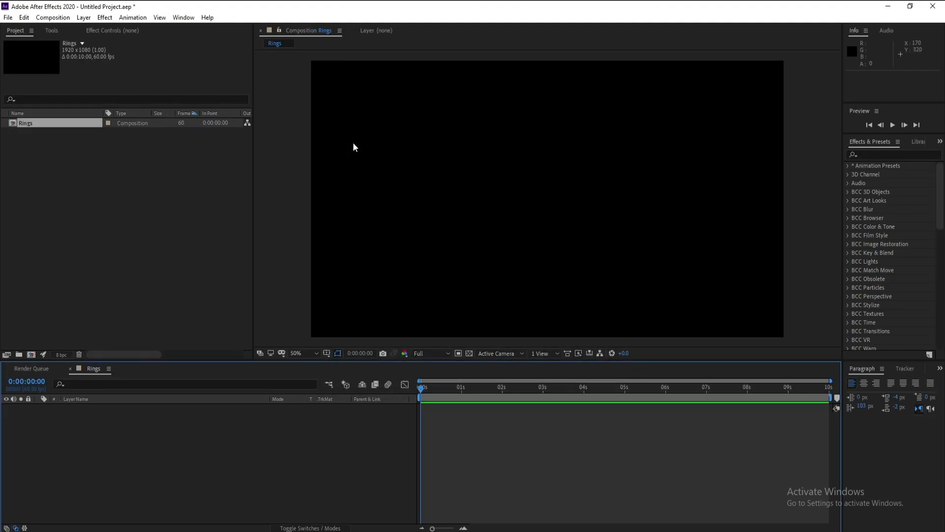
# Step: Add a new shape layer to the Rings composition
pyautogui.click(84, 18)
pyautogui.moveTo(128, 29)
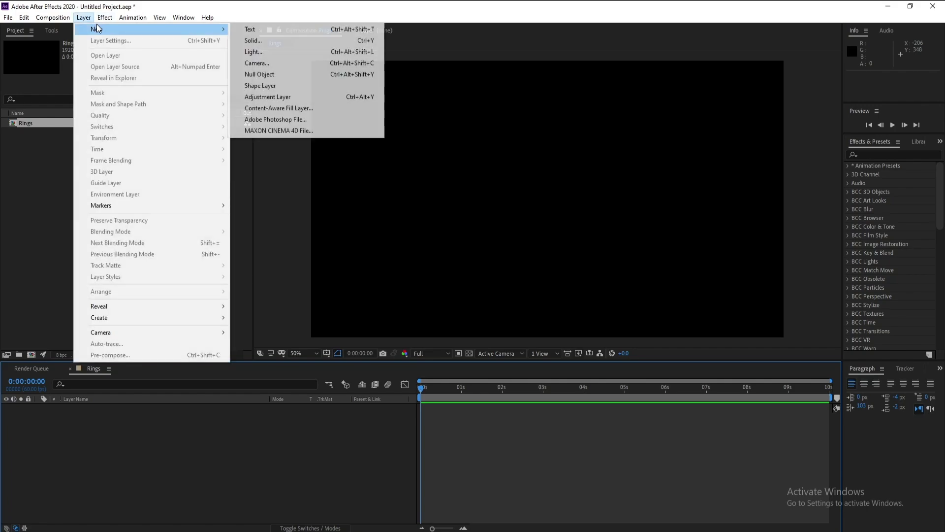
pyautogui.click(276, 86)
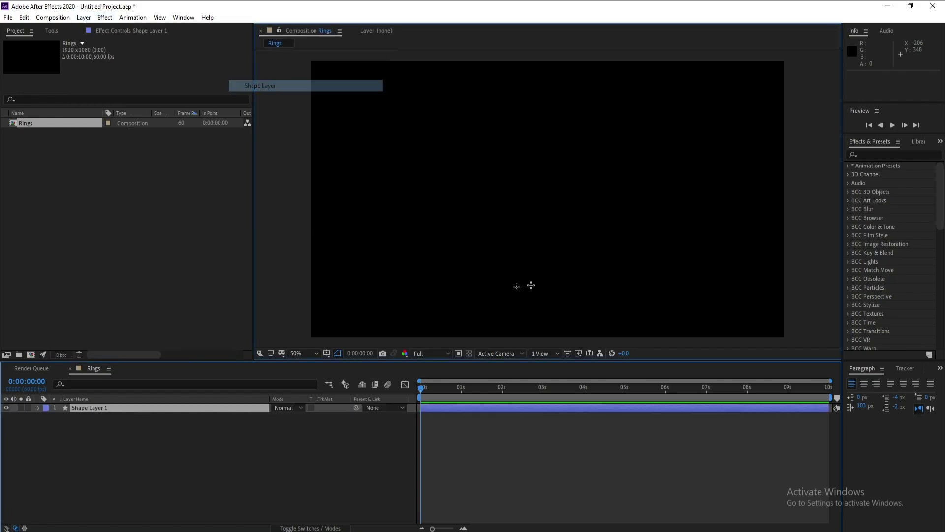
# Step: Add an ellipse path to the shape layer and size it to 852×852
pyautogui.click(39, 407)
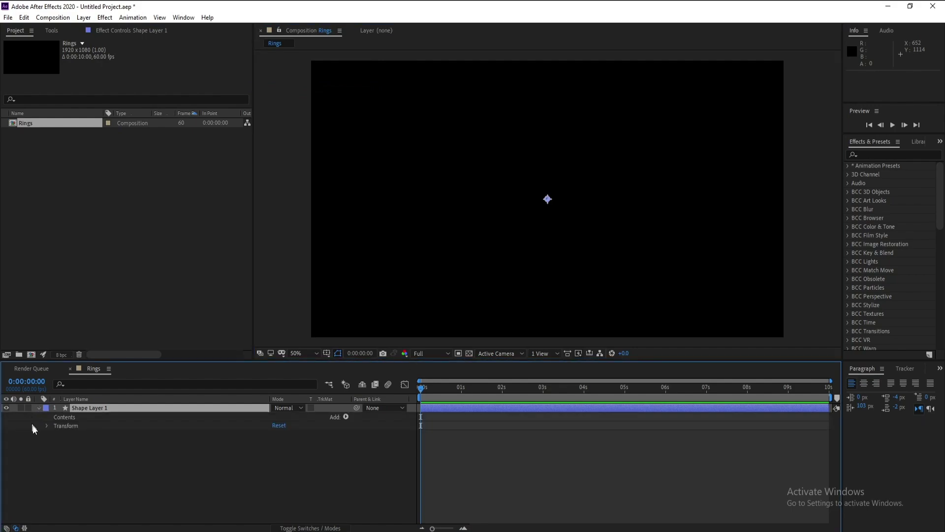
pyautogui.click(346, 416)
pyautogui.click(387, 220)
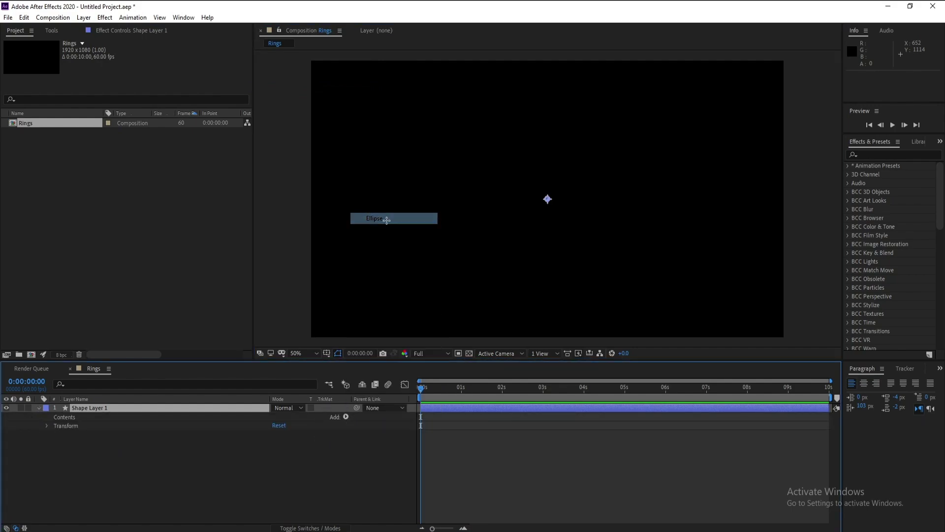
pyautogui.click(55, 425)
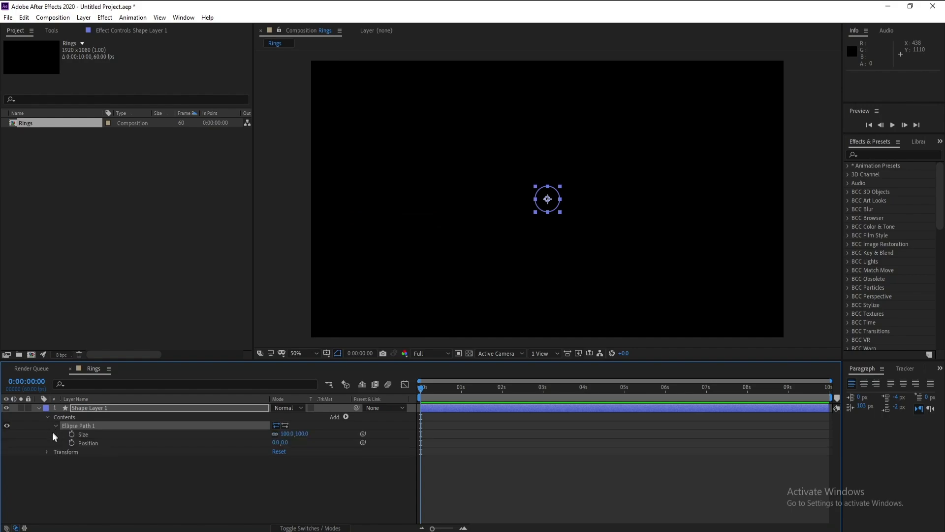
pyautogui.moveTo(295, 433); pyautogui.dragTo(698, 460)
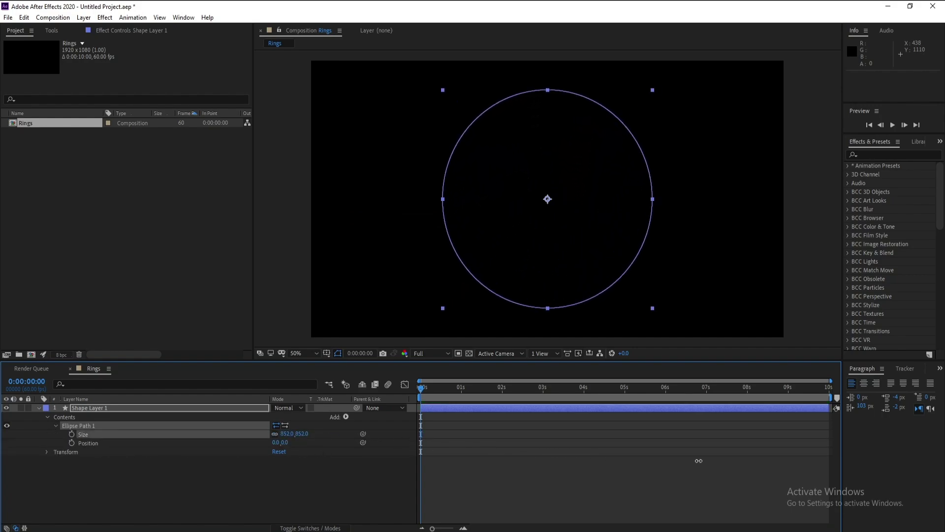
# Step: Add a stroke to the ellipse and set its Stroke Width to 90
pyautogui.click(346, 418)
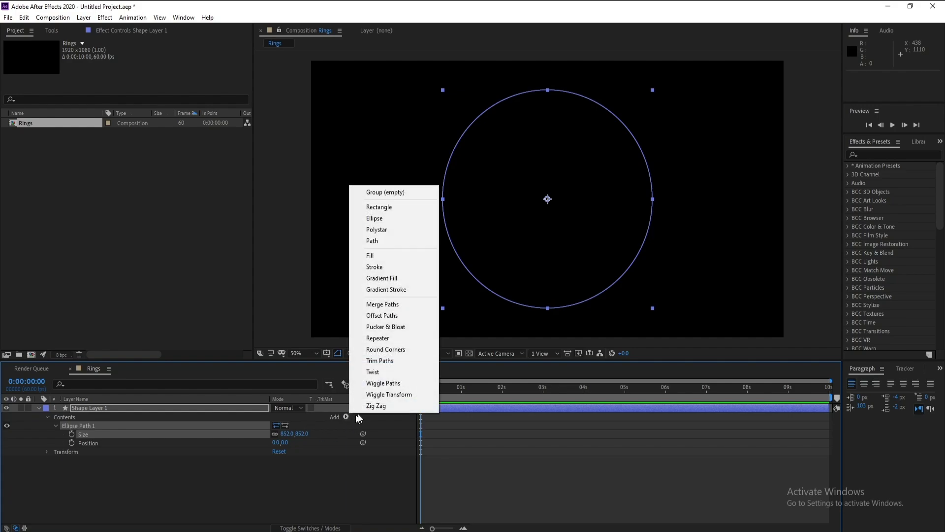
pyautogui.click(386, 270)
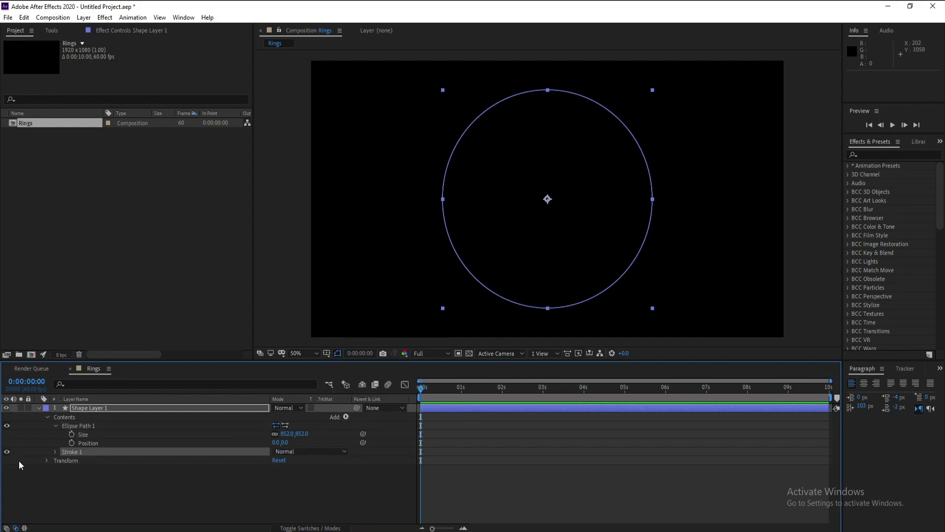
pyautogui.click(56, 451)
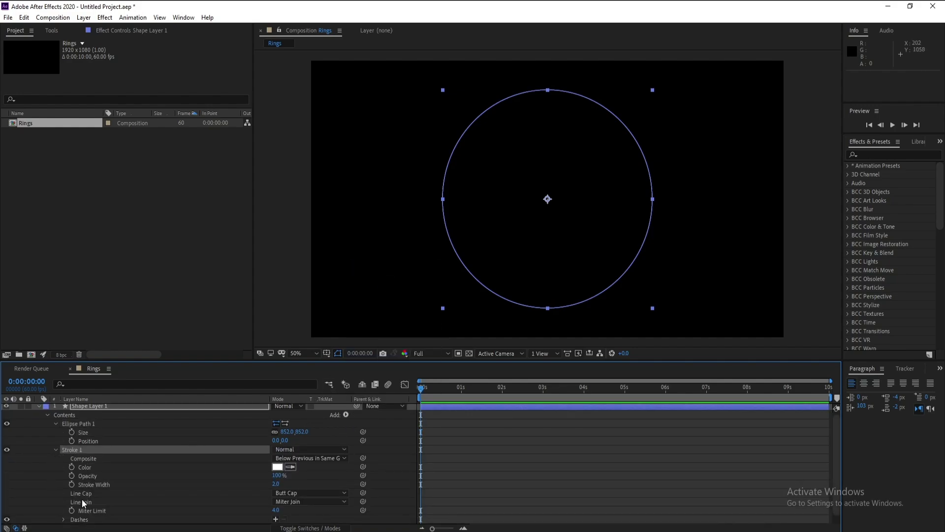
pyautogui.moveTo(277, 485); pyautogui.dragTo(310, 484)
pyautogui.click(278, 485)
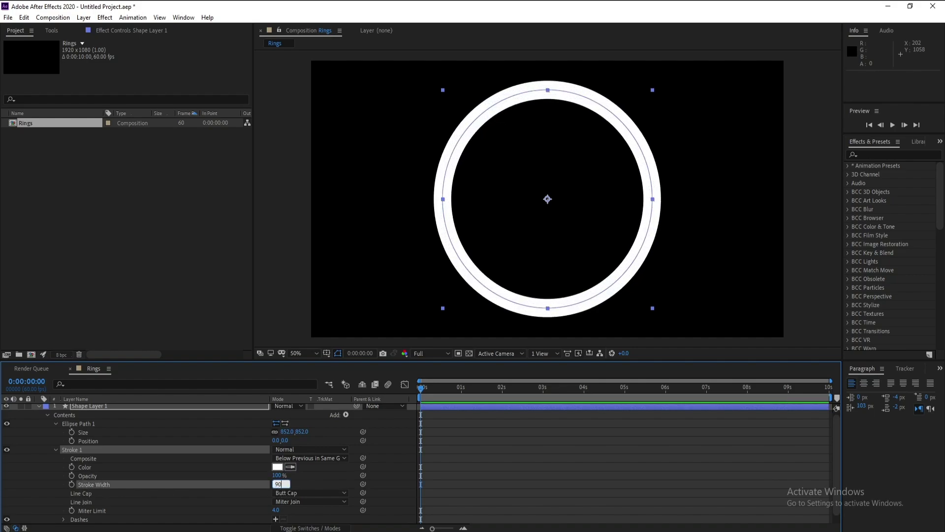
pyautogui.press('Return')
pyautogui.moveTo(469, 388); pyautogui.dragTo(384, 415)
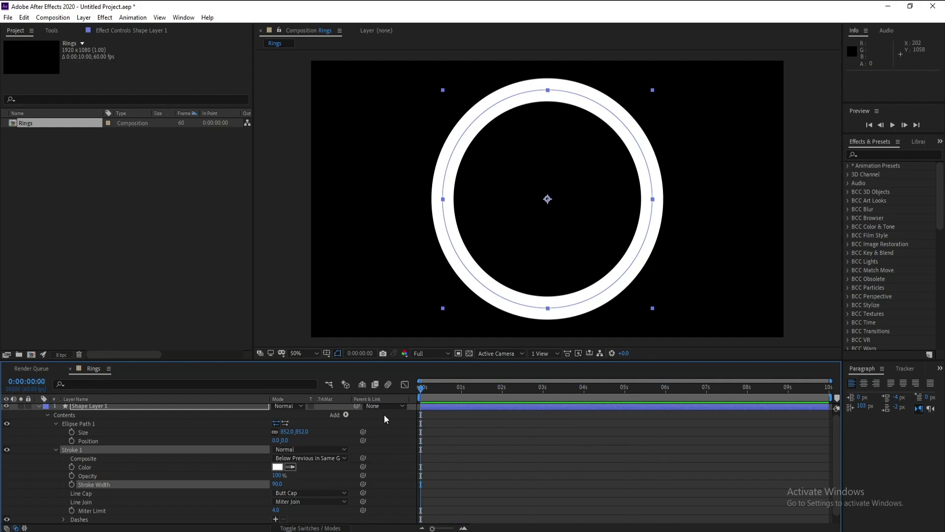
# Step: At 4 seconds, keyframe the ellipse Size at about 2361×2361, beyond the frame
pyautogui.click(584, 386)
pyautogui.moveTo(432, 528); pyautogui.dragTo(474, 529)
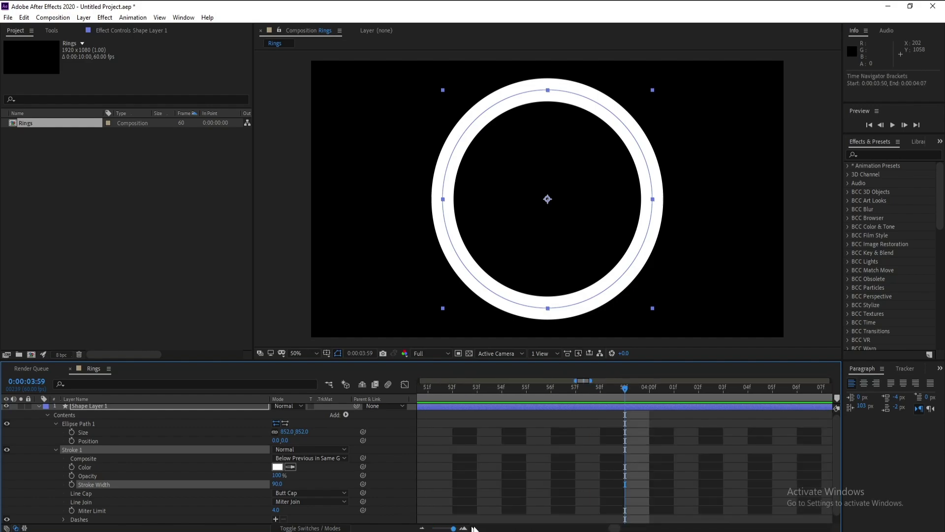
pyautogui.click(647, 388)
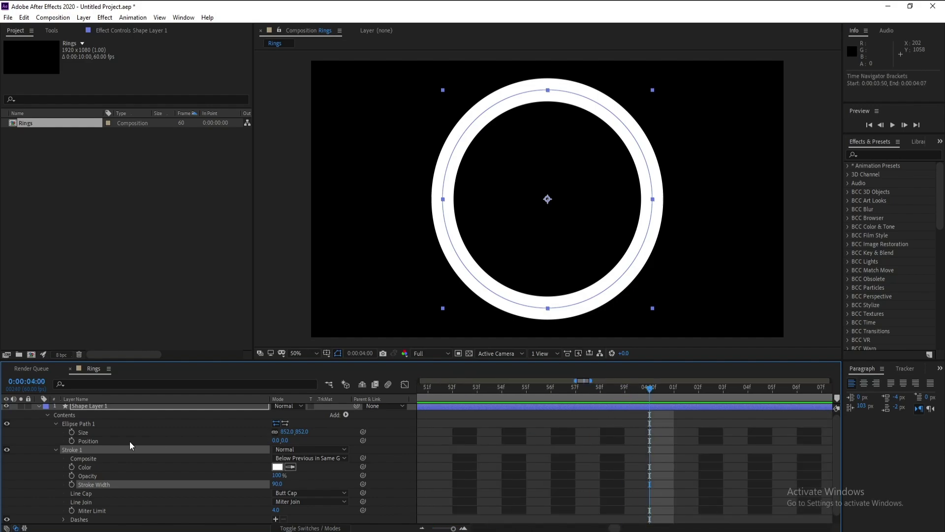
pyautogui.moveTo(296, 431); pyautogui.dragTo(424, 423)
pyautogui.scroll(-2, 510, 214)
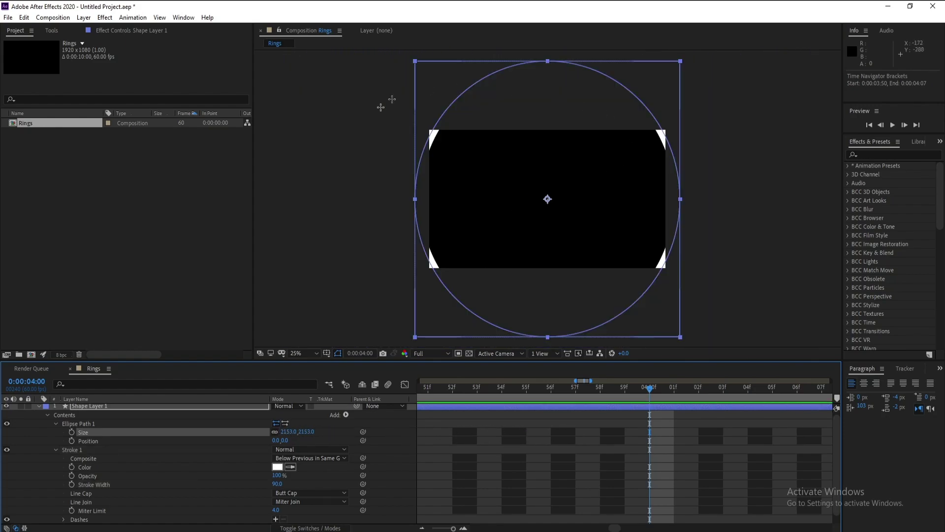
pyautogui.moveTo(297, 432); pyautogui.dragTo(403, 430)
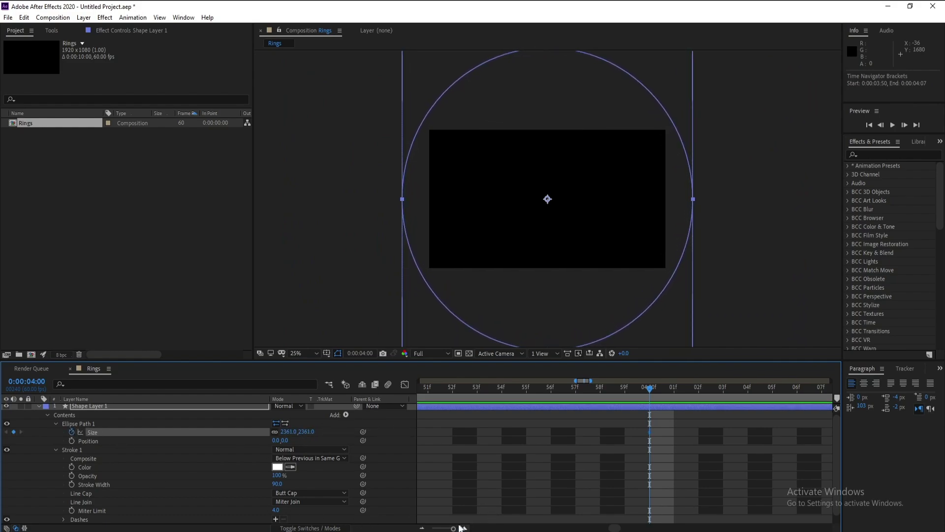
pyautogui.moveTo(453, 528); pyautogui.dragTo(424, 527)
# Step: Set the ellipse Size to 0 at 0 s and preview the expansion
pyautogui.moveTo(439, 388); pyautogui.dragTo(350, 404)
pyautogui.click(292, 432)
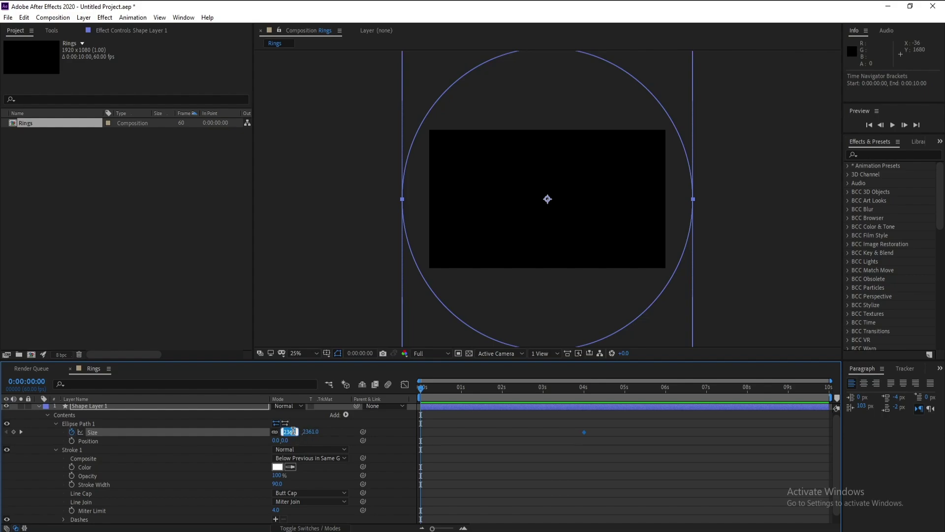
pyautogui.press('Return')
pyautogui.press('space')
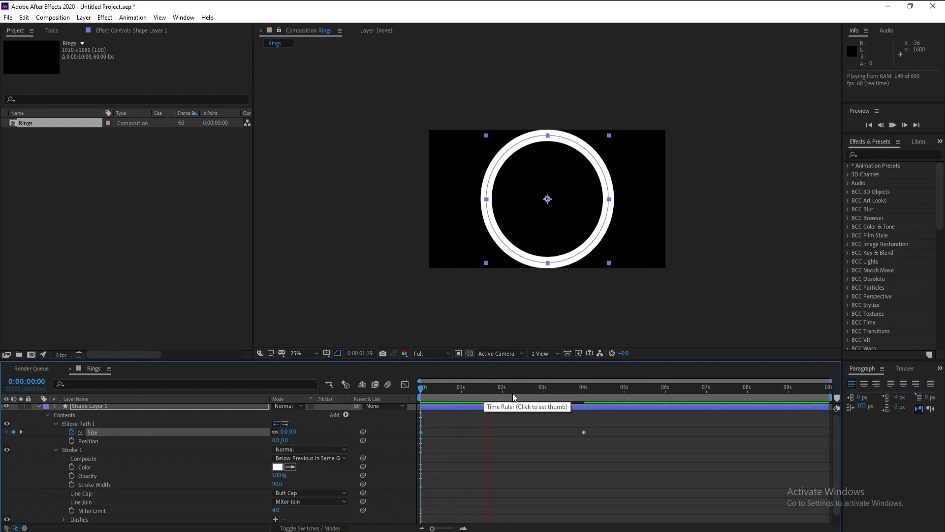
pyautogui.press('space')
# Step: Apply Easy Ease to both Size keyframes and check the ring mid-growth
pyautogui.moveTo(593, 423); pyautogui.dragTo(427, 455)
pyautogui.rightClick(583, 430)
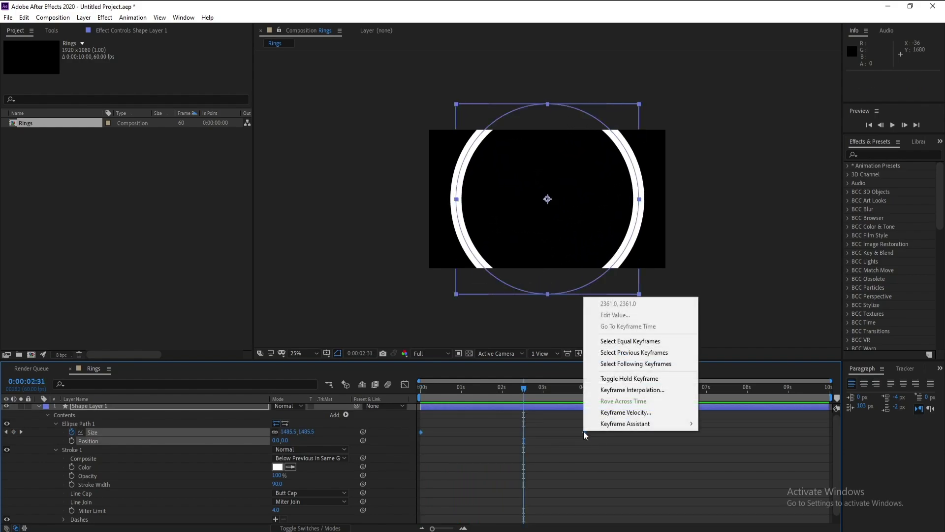
pyautogui.moveTo(640, 423)
pyautogui.click(743, 458)
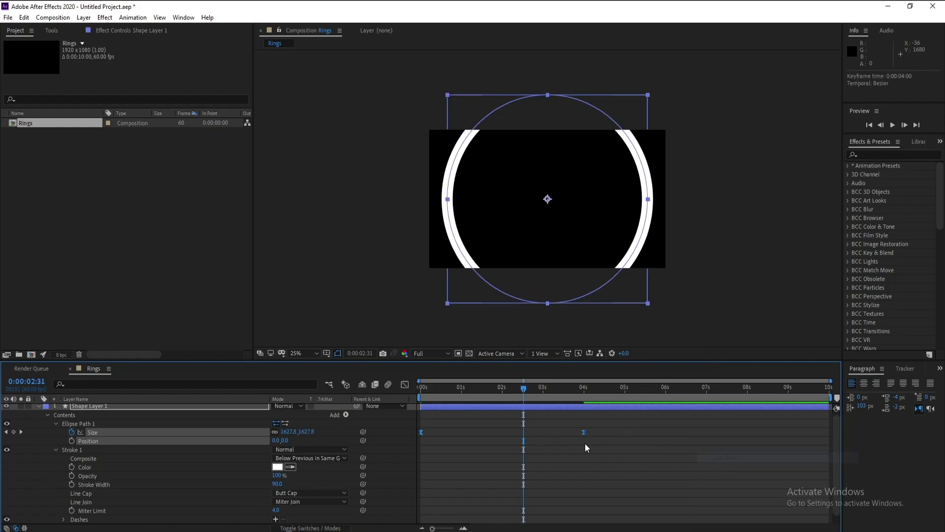
pyautogui.moveTo(538, 388)
pyautogui.mouseDown()
pyautogui.moveTo(568, 391)
pyautogui.moveTo(450, 400)
pyautogui.moveTo(526, 392)
pyautogui.mouseUp()
pyautogui.press('.')
pyautogui.press('.')
pyautogui.moveTo(605, 238); pyautogui.dragTo(599, 244)
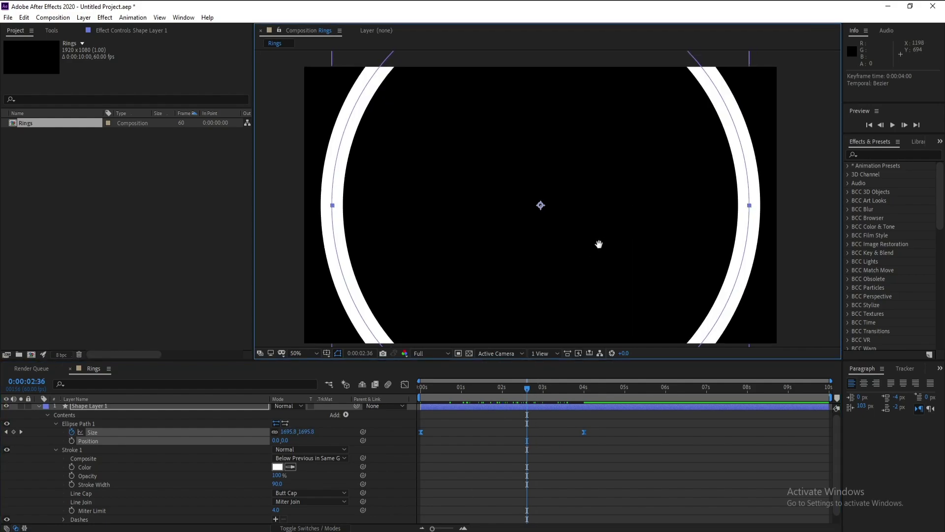
# Step: Apply Roughen Edges to Shape Layer 1 and compare it on and off
pyautogui.click(869, 155)
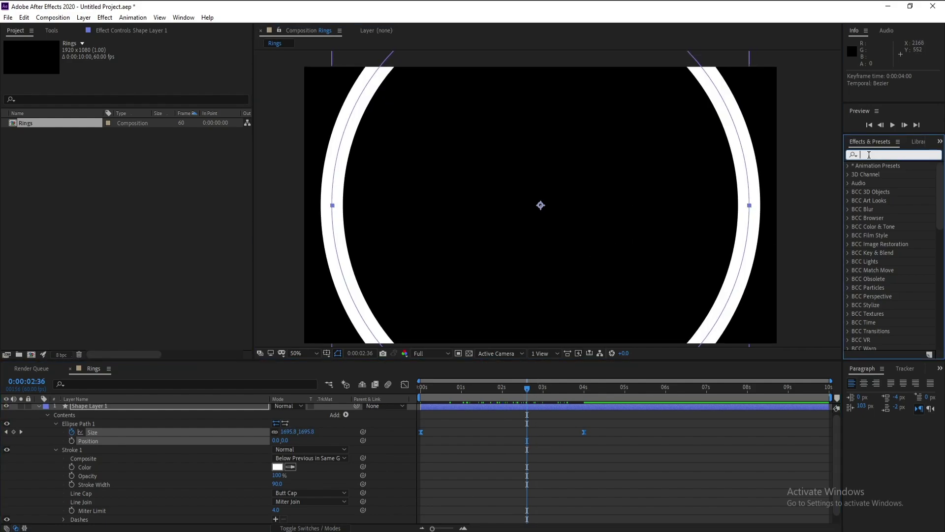
pyautogui.write('rough')
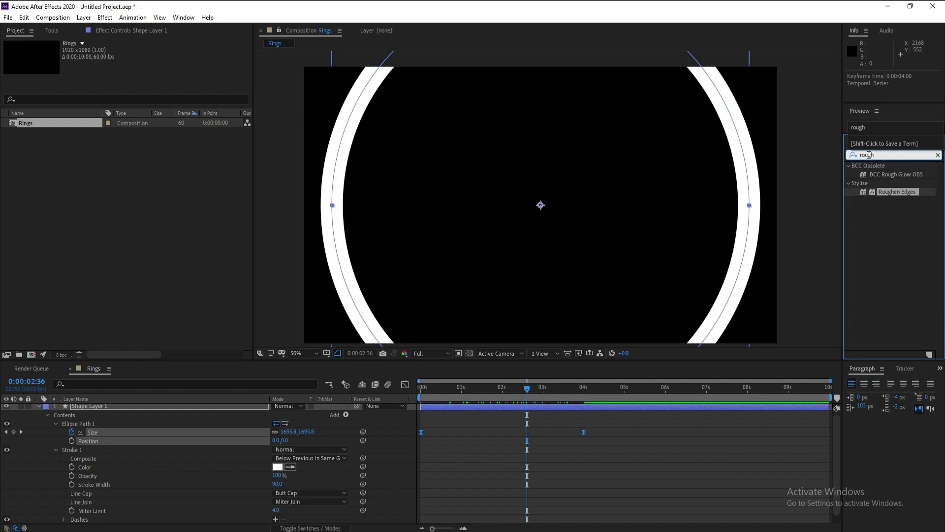
pyautogui.doubleClick(881, 193)
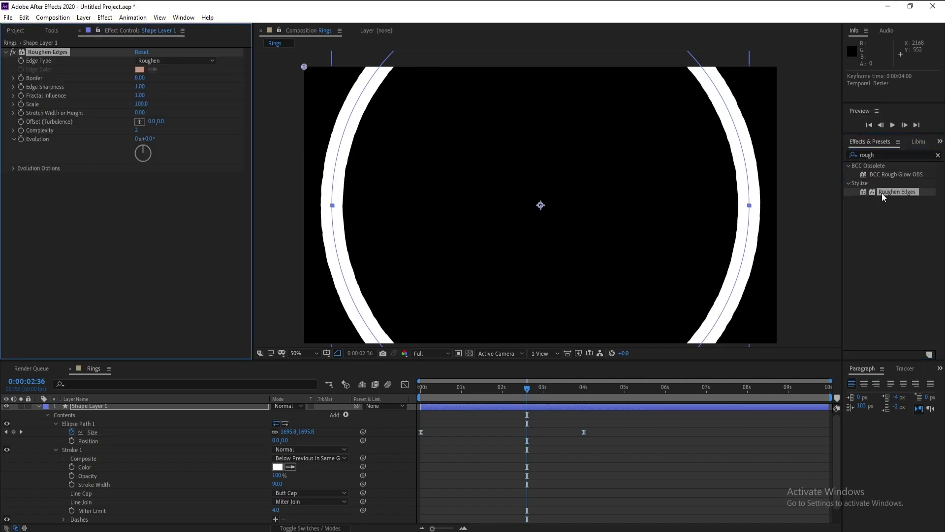
pyautogui.scroll(1, 376, 243)
pyautogui.hscroll(-5, 443, 248)
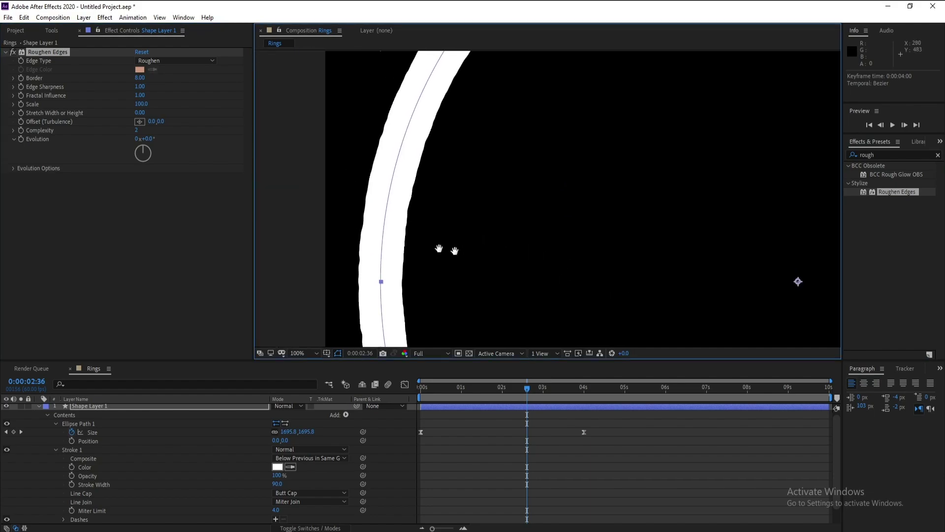
pyautogui.click(13, 55)
pyautogui.click(13, 54)
pyautogui.click(13, 54)
pyautogui.click(13, 54)
pyautogui.scroll(-4, 526, 164)
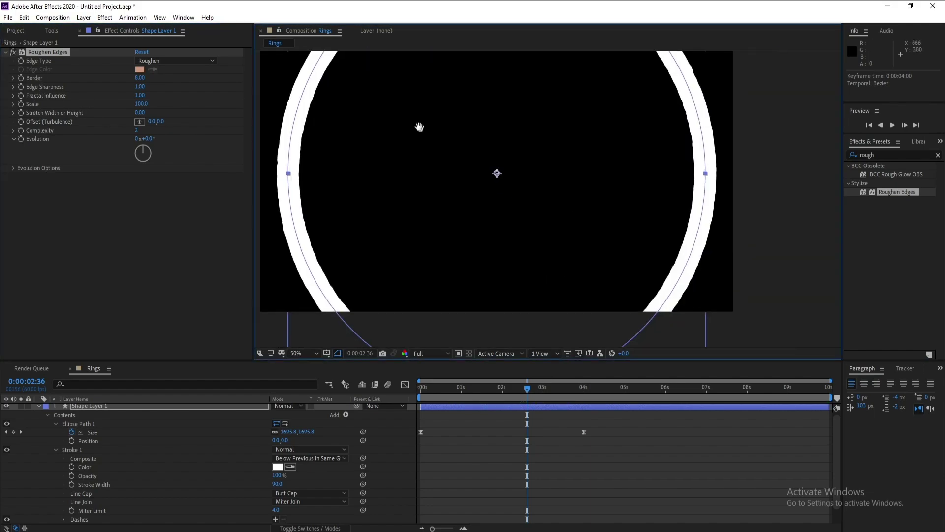
# Step: Set the Roughen Edges Border to 90 at 2:07
pyautogui.moveTo(511, 383); pyautogui.dragTo(506, 397)
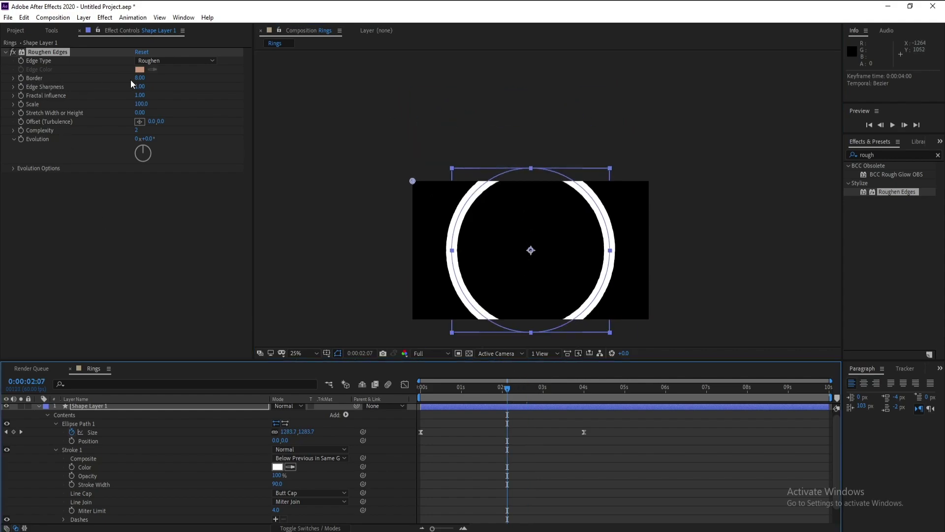
pyautogui.moveTo(140, 79); pyautogui.dragTo(182, 82)
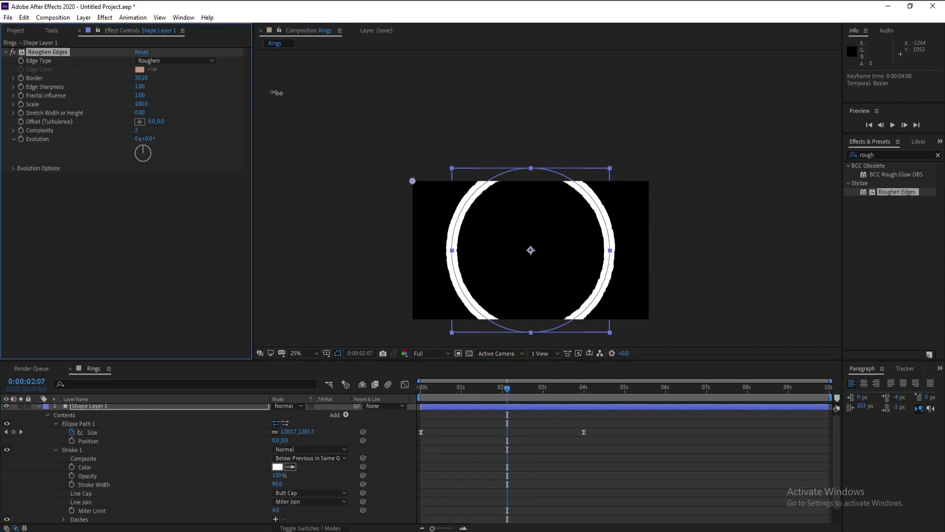
pyautogui.click(142, 78)
pyautogui.write('90')
pyautogui.press('Return')
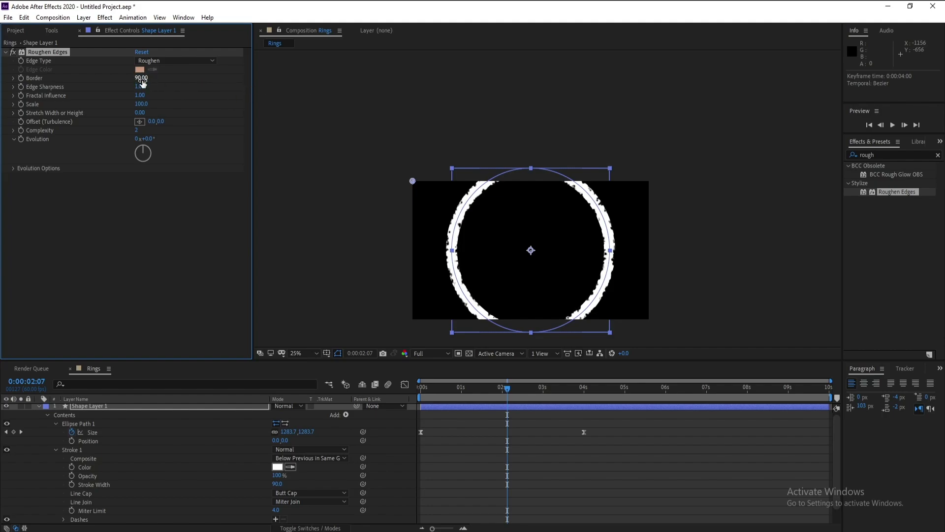
# Step: Set the Roughen Edges Scale to 450 and centre the ring in view
pyautogui.moveTo(141, 104); pyautogui.dragTo(316, 117)
pyautogui.click(141, 104)
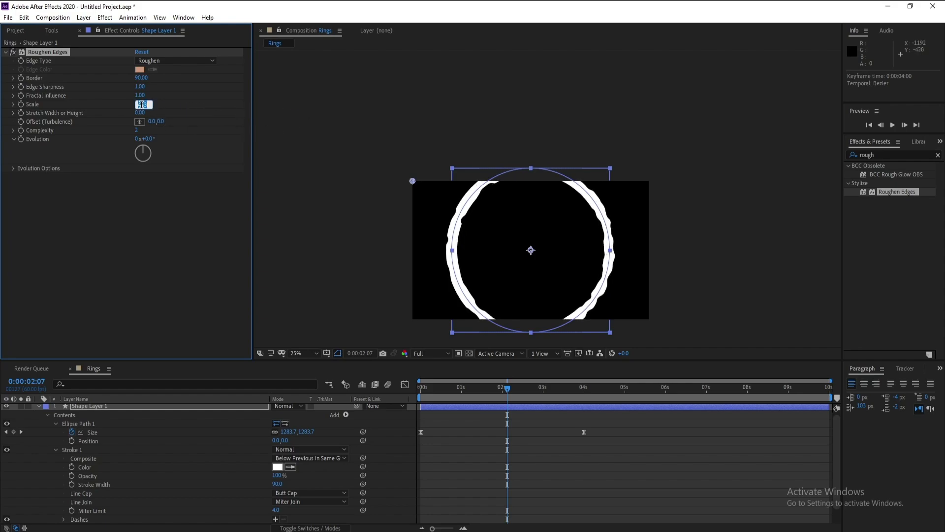
pyautogui.press('Return')
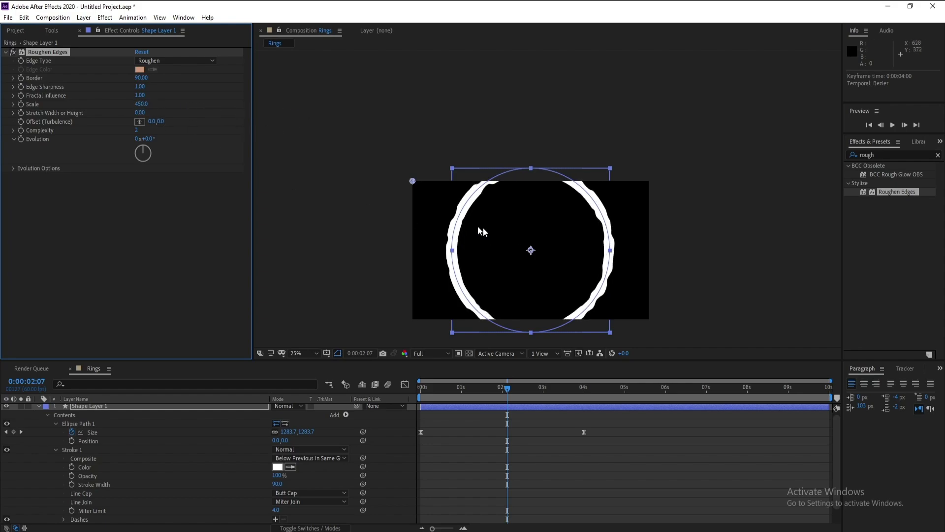
pyautogui.scroll(2, 474, 228)
pyautogui.moveTo(474, 229); pyautogui.dragTo(472, 206)
pyautogui.moveTo(504, 390); pyautogui.dragTo(403, 403)
# Step: Keyframe the Roughen Edges Border at 10 at 0 s and 90 at about 4 s
pyautogui.click(21, 79)
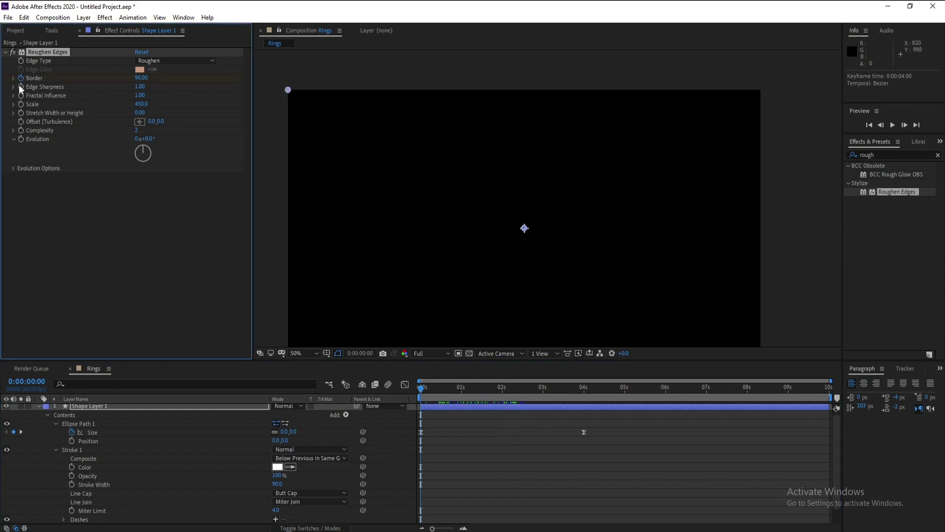
pyautogui.click(583, 394)
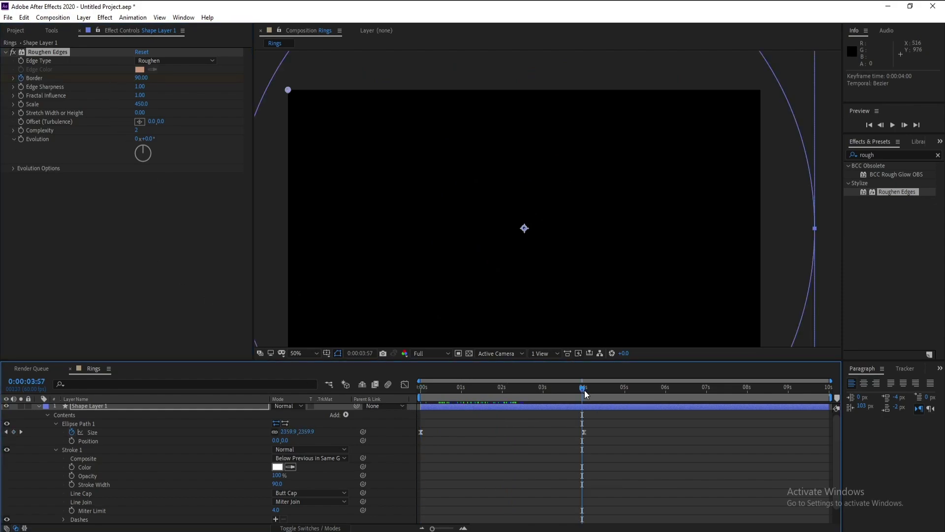
pyautogui.click(425, 396)
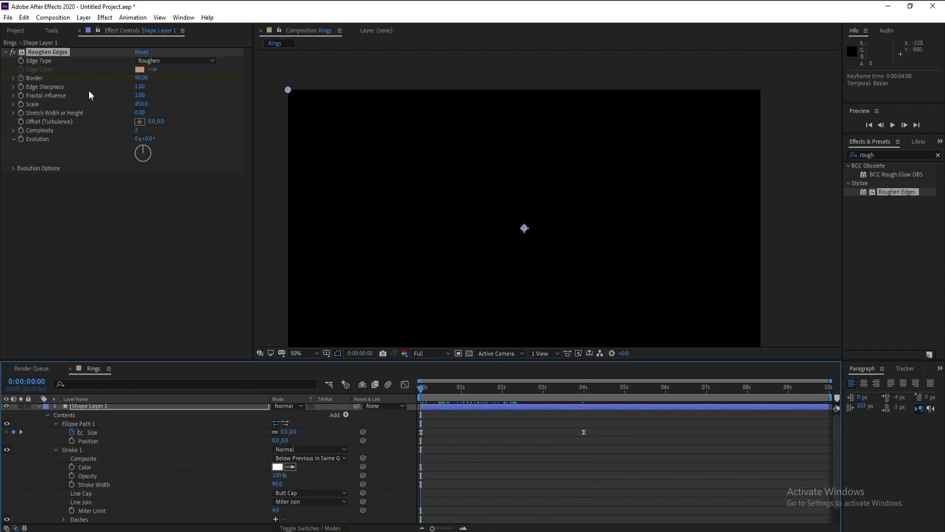
pyautogui.click(142, 77)
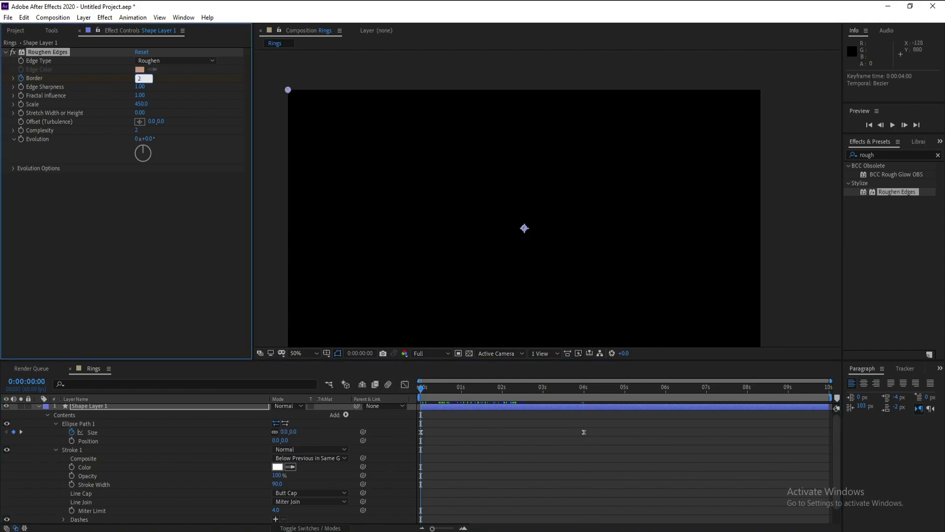
pyautogui.press('Return')
pyautogui.click(585, 394)
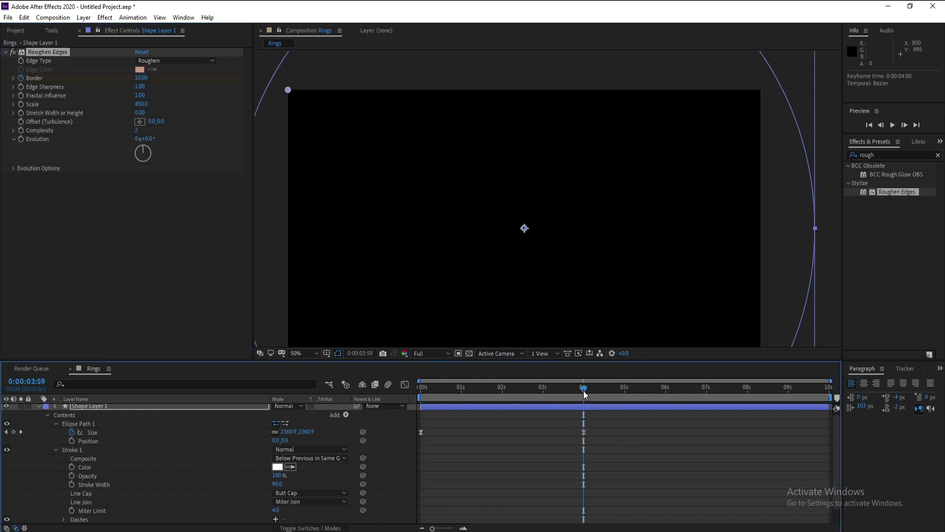
pyautogui.click(140, 77)
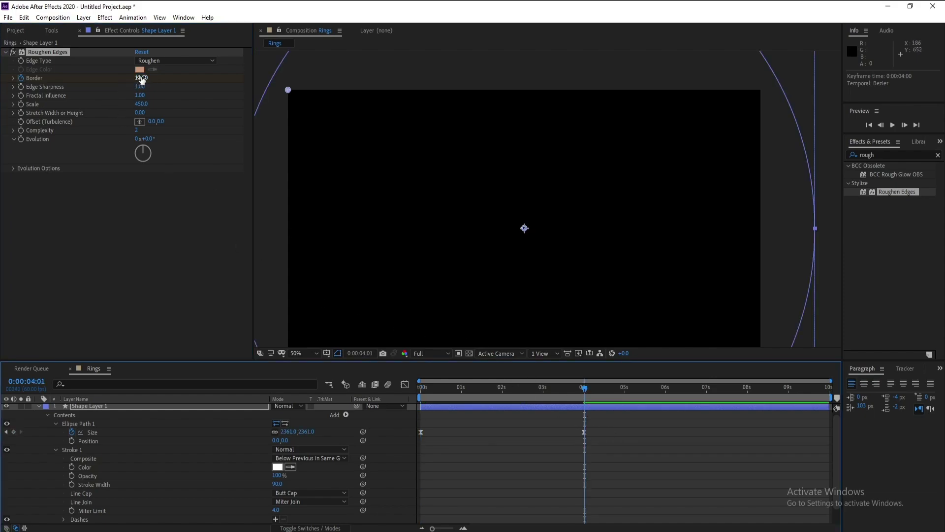
pyautogui.press('Return')
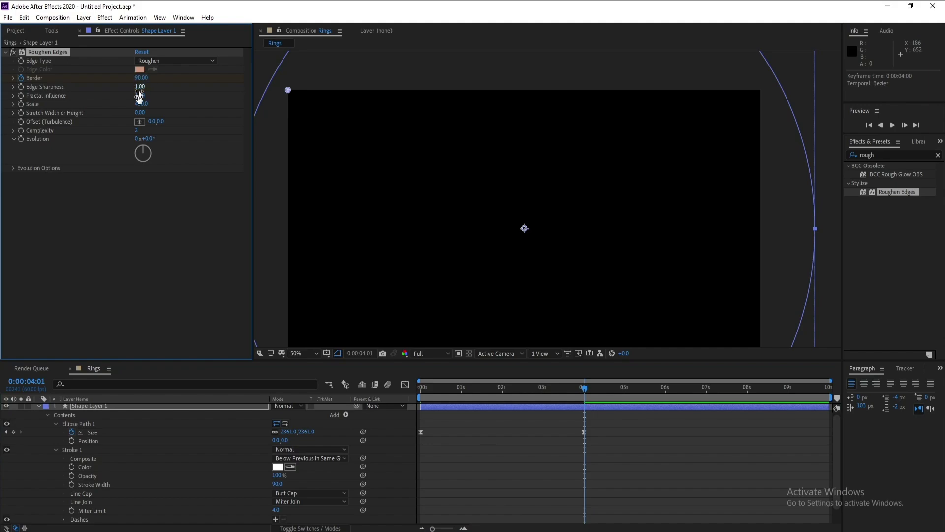
# Step: Keyframe Stroke Width at 20 at 0 s and 90 at about 4 s
pyautogui.scroll(-1, 270, 465)
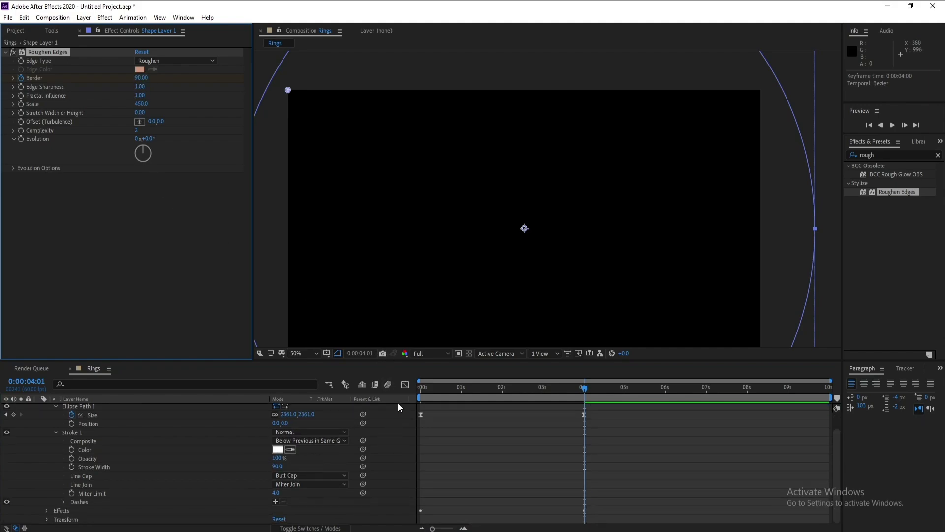
pyautogui.moveTo(429, 389)
pyautogui.mouseDown()
pyautogui.moveTo(421, 391)
pyautogui.moveTo(436, 391)
pyautogui.mouseUp()
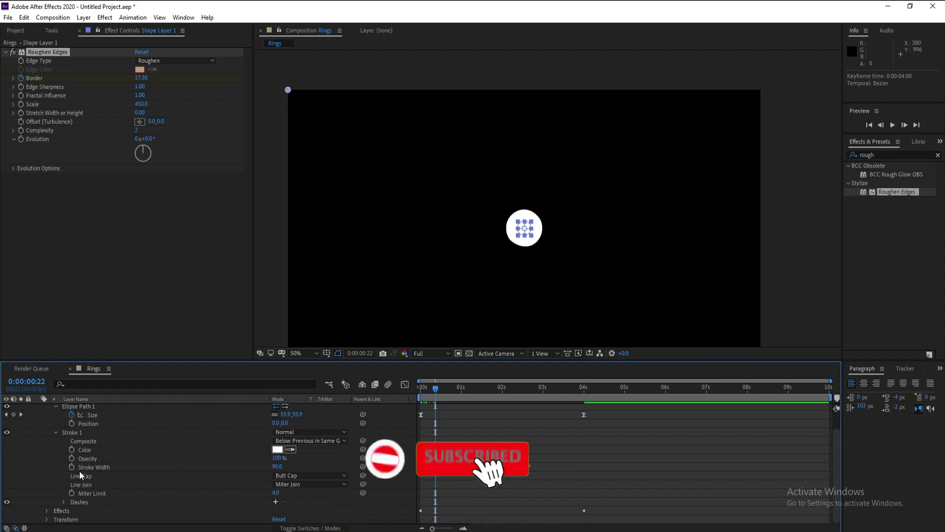
pyautogui.click(420, 388)
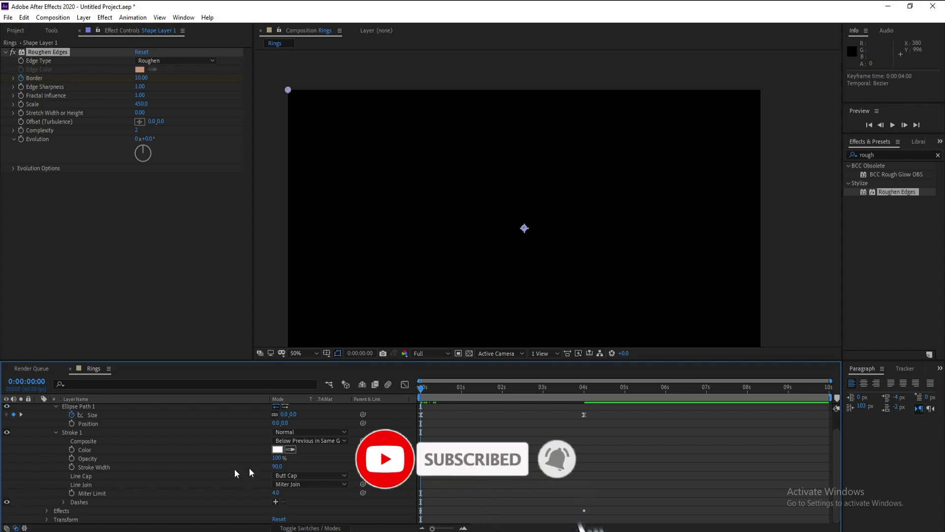
pyautogui.click(280, 466)
pyautogui.write('20')
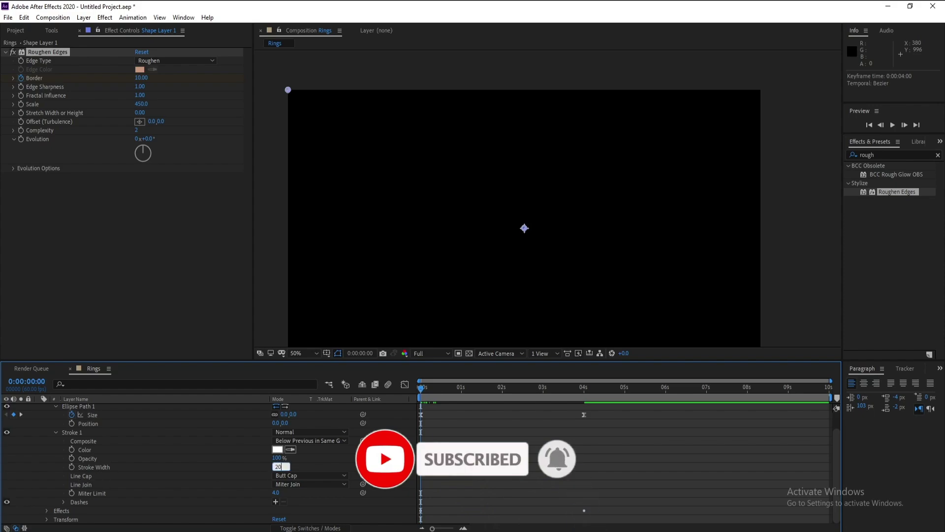
pyautogui.press('Return')
pyautogui.click(72, 467)
pyautogui.click(584, 389)
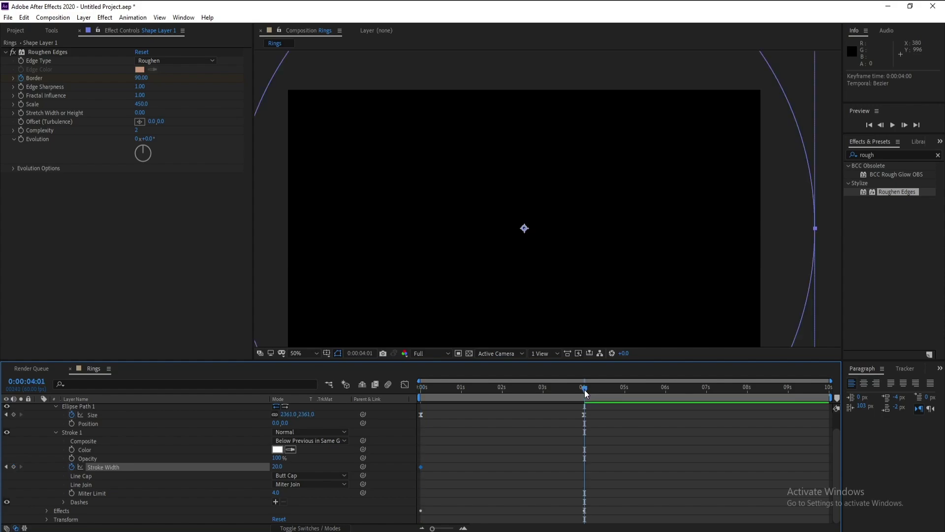
pyautogui.click(277, 467)
pyautogui.press('Return')
# Step: Play back the ring animation from its early part
pyautogui.click(471, 389)
pyautogui.press('space')
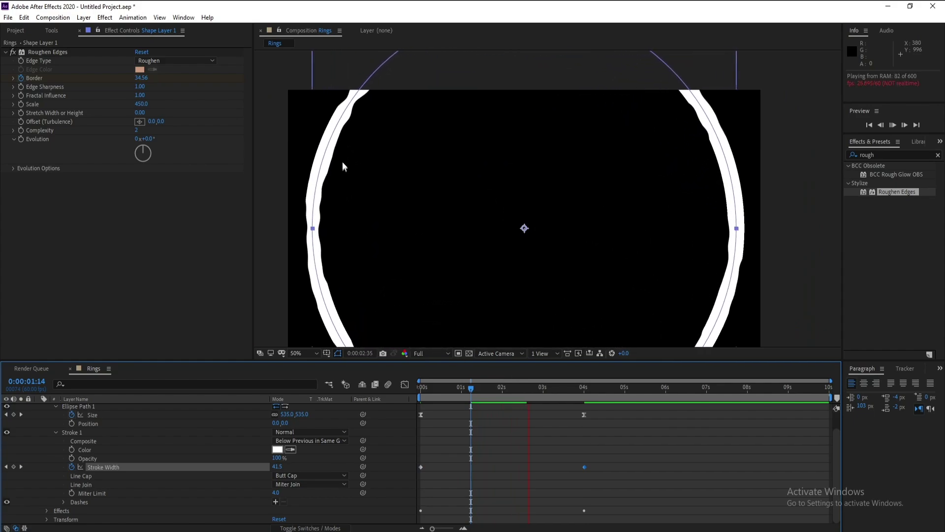
pyautogui.click(495, 387)
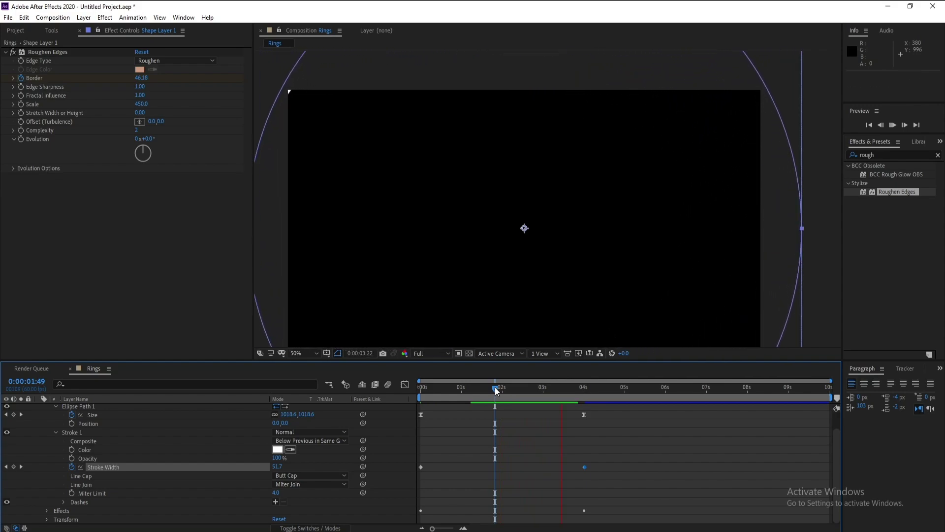
pyautogui.press('space')
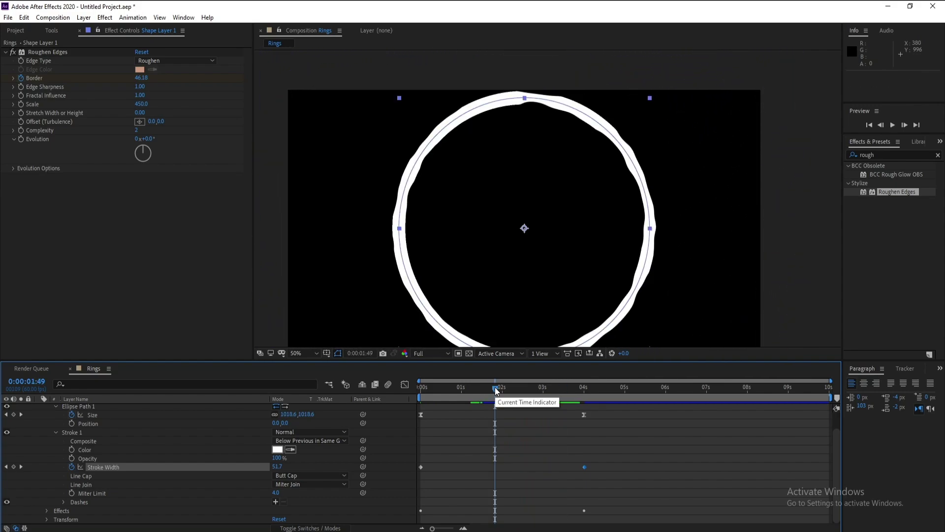
# Step: Apply Turbulent Displace (found by searching 'turb') to Shape Layer 1
pyautogui.click(883, 154)
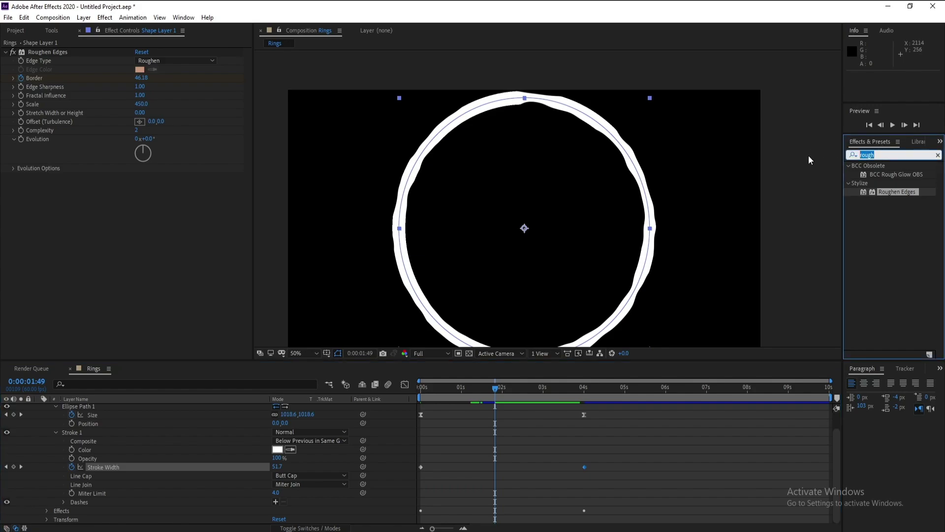
pyautogui.write('t')
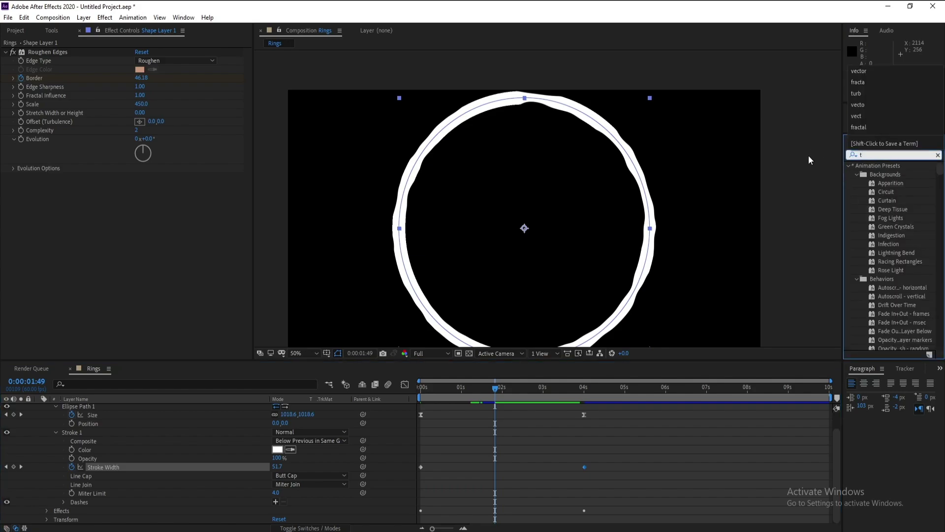
pyautogui.write('ur')
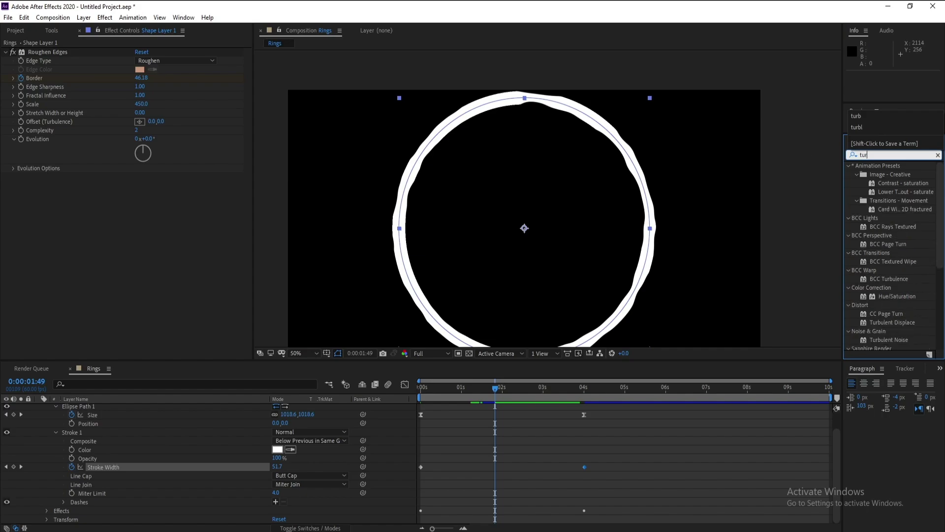
pyautogui.write('b')
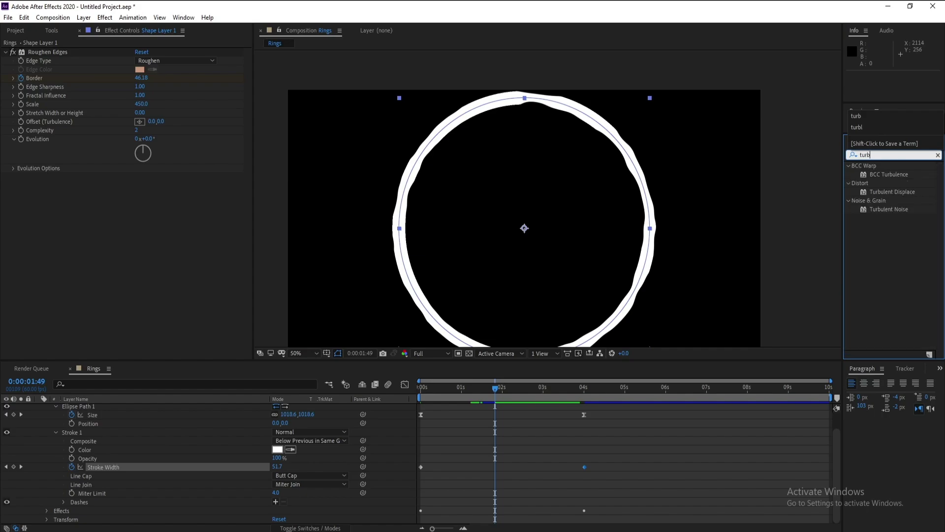
pyautogui.doubleClick(904, 192)
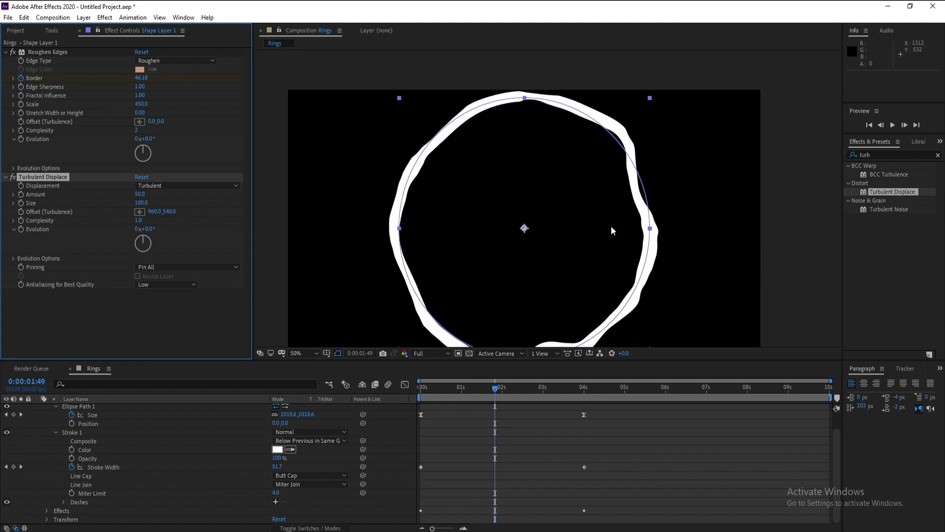
pyautogui.click(879, 155)
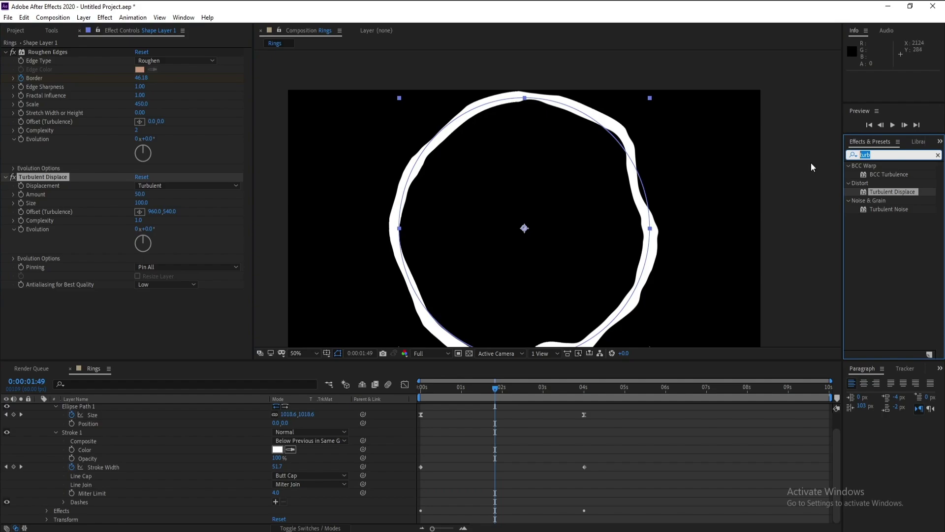
# Step: Add Gaussian Blur above Turbulent Displace with Blurriness around 84.3
pyautogui.write('gaus')
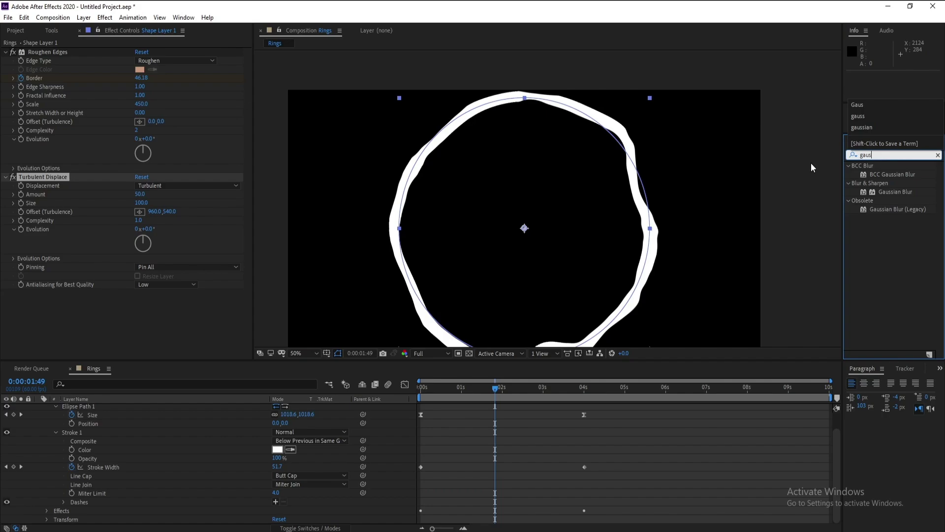
pyautogui.doubleClick(887, 191)
pyautogui.moveTo(46, 297); pyautogui.dragTo(49, 170)
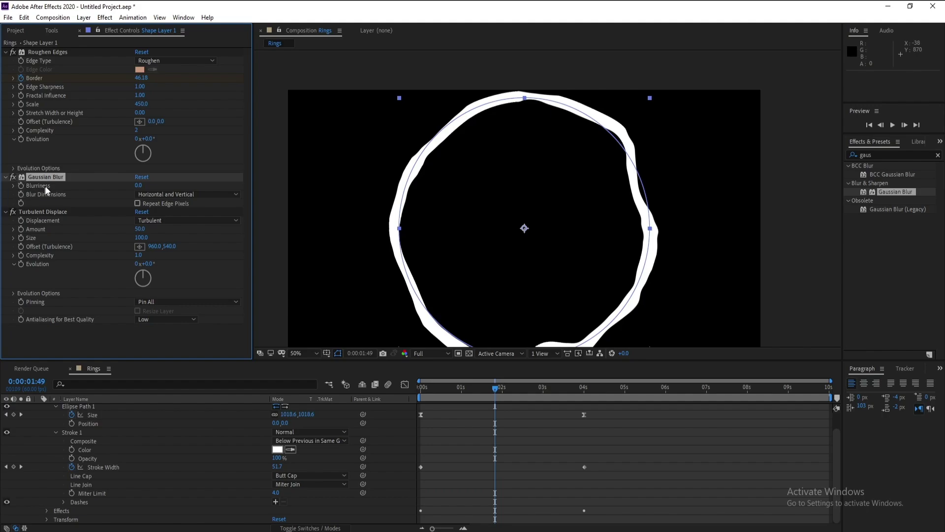
pyautogui.moveTo(138, 191); pyautogui.dragTo(507, 222)
pyautogui.moveTo(141, 185); pyautogui.dragTo(195, 191)
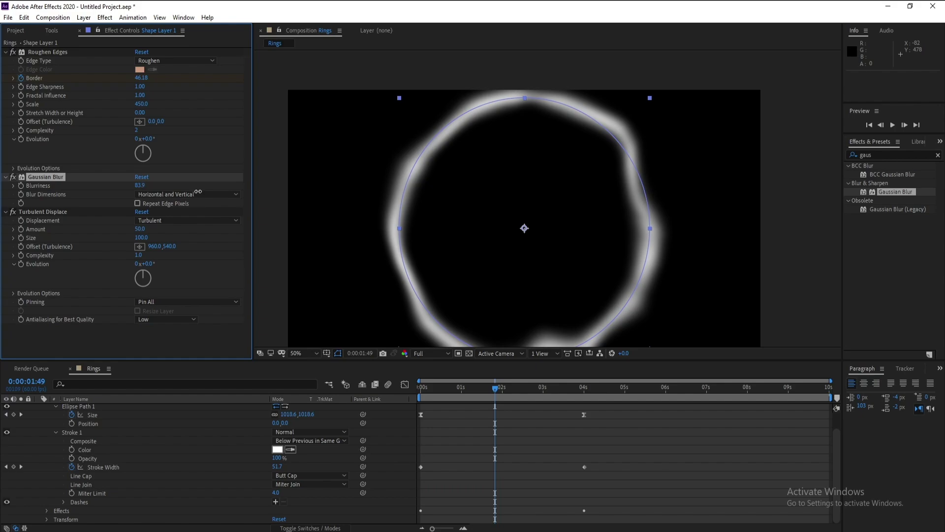
pyautogui.click(43, 212)
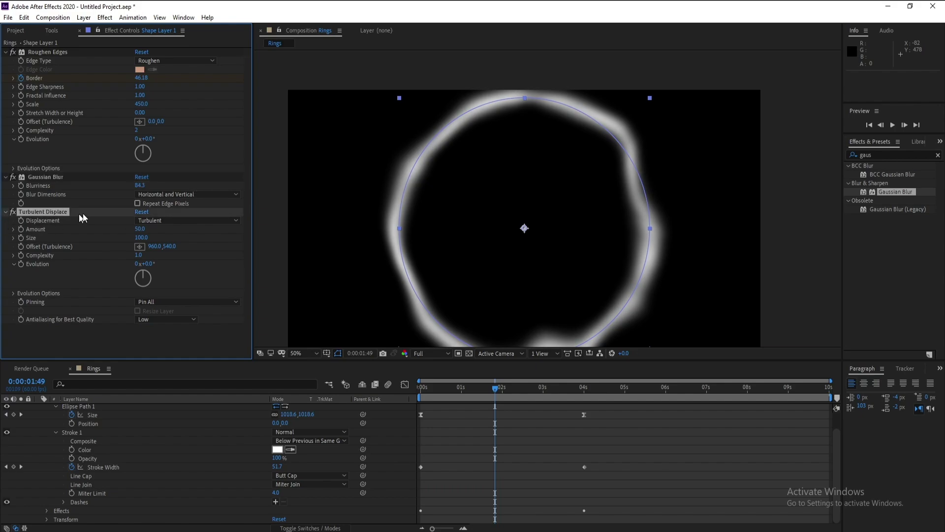
# Step: Set Turbulent Displace Size to 20 and Amount to about 129
pyautogui.click(143, 237)
pyautogui.write('20')
pyautogui.press('Return')
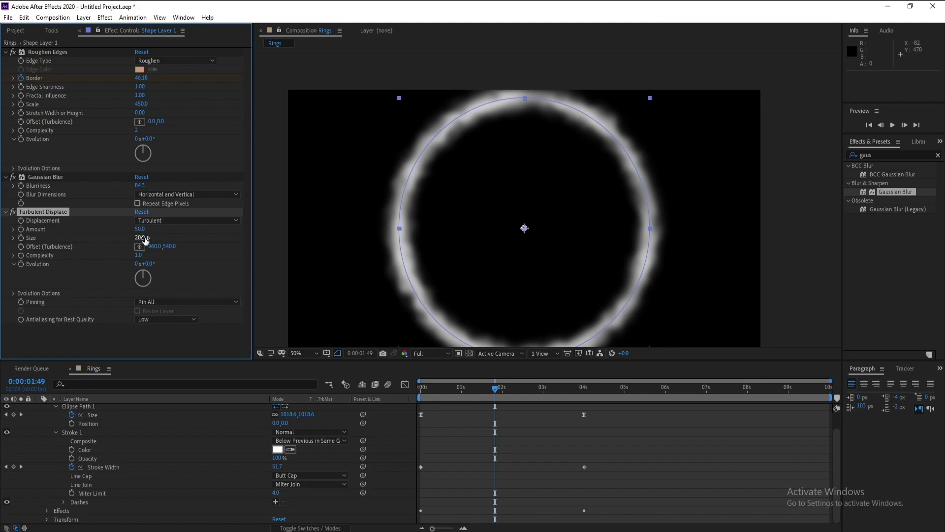
pyautogui.scroll(2, 440, 251)
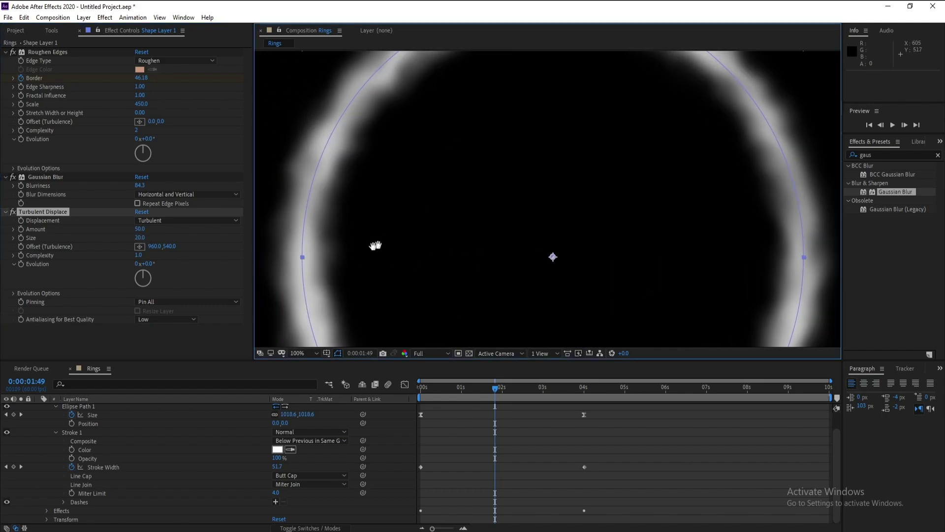
pyautogui.moveTo(147, 232); pyautogui.dragTo(428, 230)
pyautogui.scroll(-2, 427, 230)
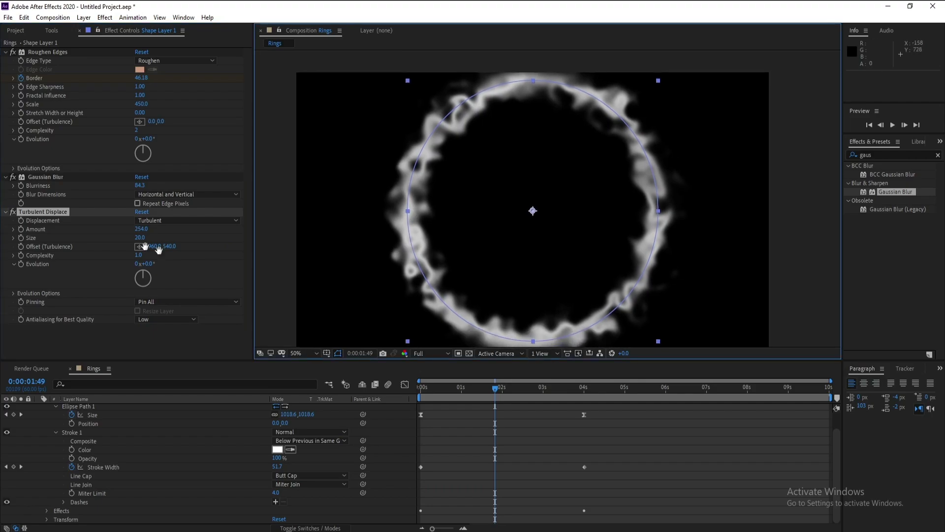
pyautogui.moveTo(140, 230); pyautogui.dragTo(99, 238)
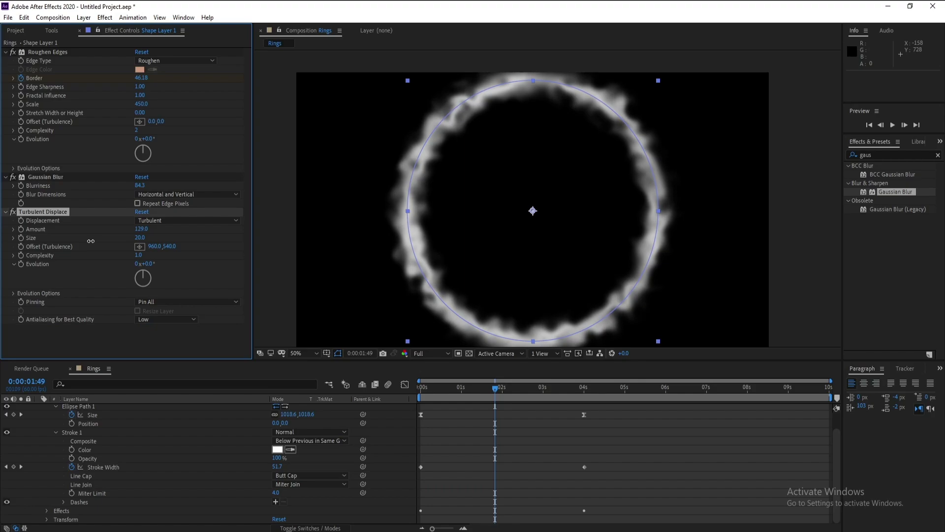
# Step: Preview the smoky ring animation, then return to 0:00:01:54
pyautogui.press('space')
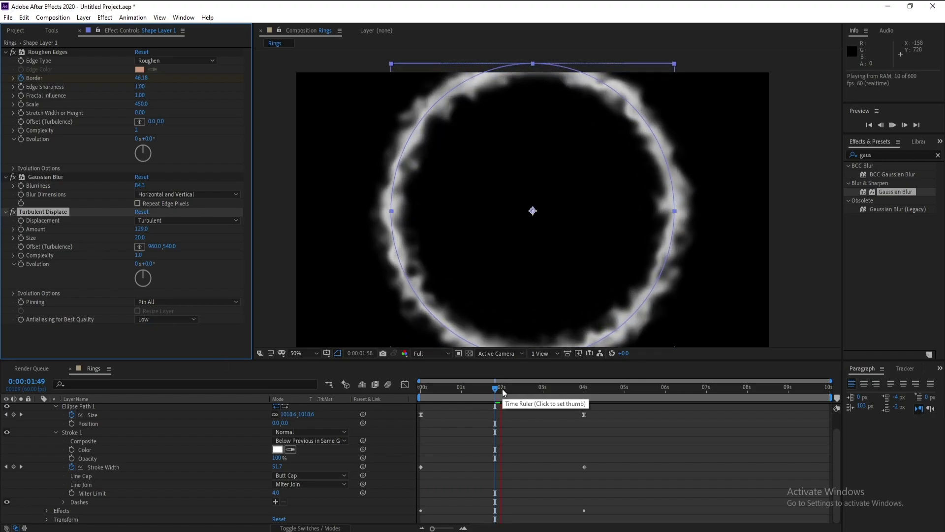
pyautogui.click(339, 352)
pyautogui.press('space')
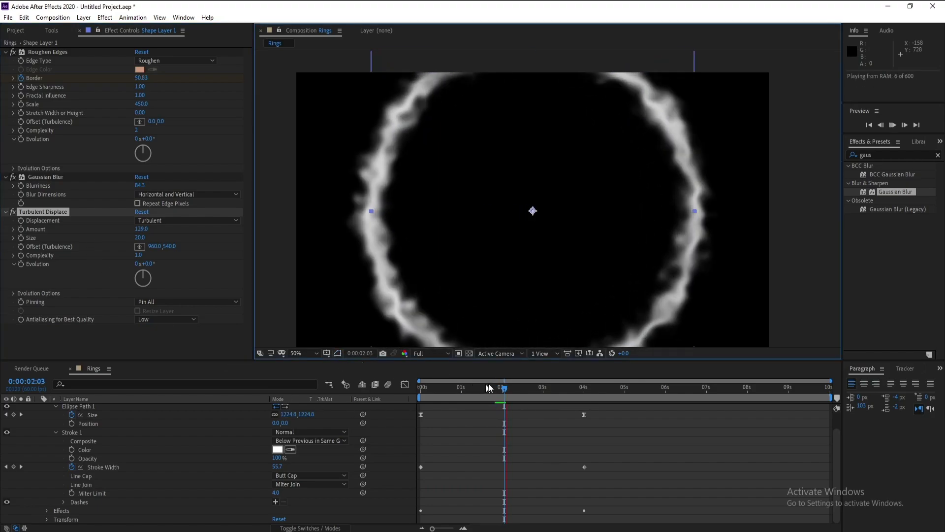
pyautogui.moveTo(507, 392)
pyautogui.mouseDown()
pyautogui.moveTo(488, 387)
pyautogui.moveTo(498, 389)
pyautogui.mouseUp()
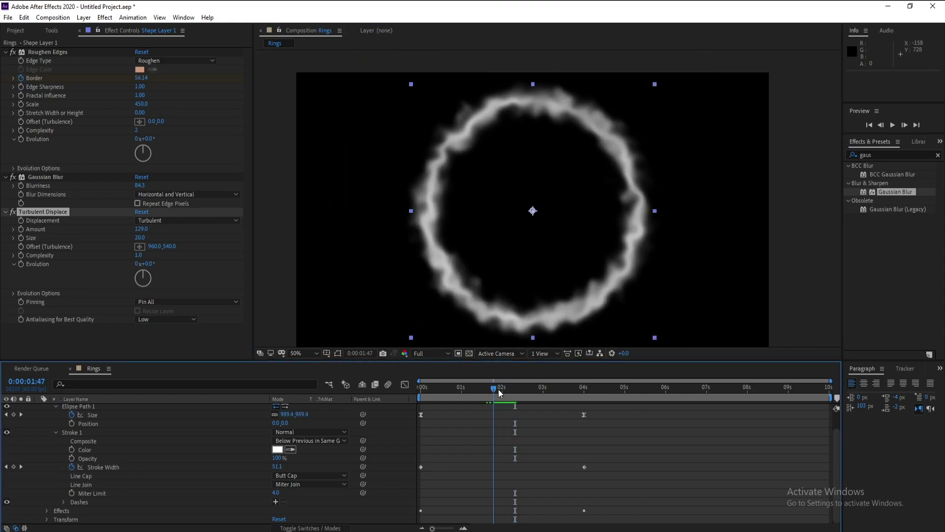
# Step: Apply Fractal Noise to the ring layer with Contrast 40 and Brightness 23
pyautogui.click(871, 155)
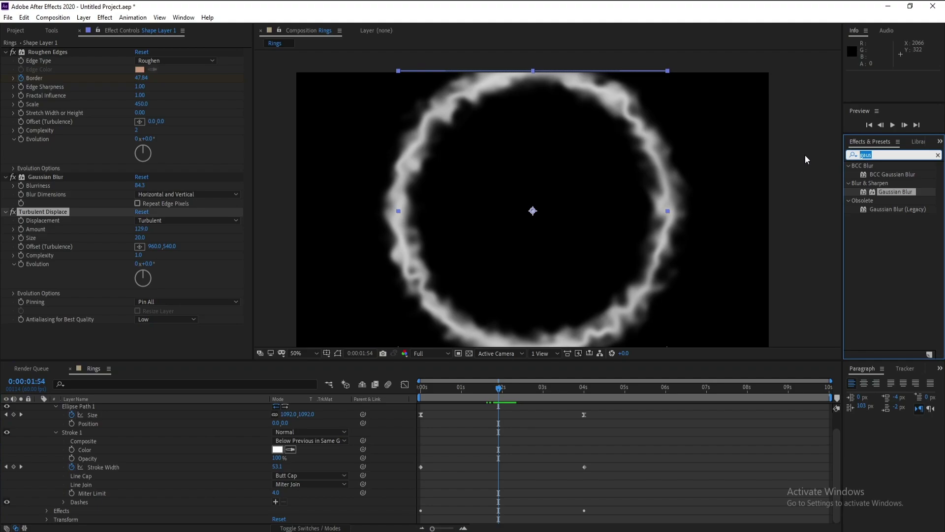
pyautogui.write('fract')
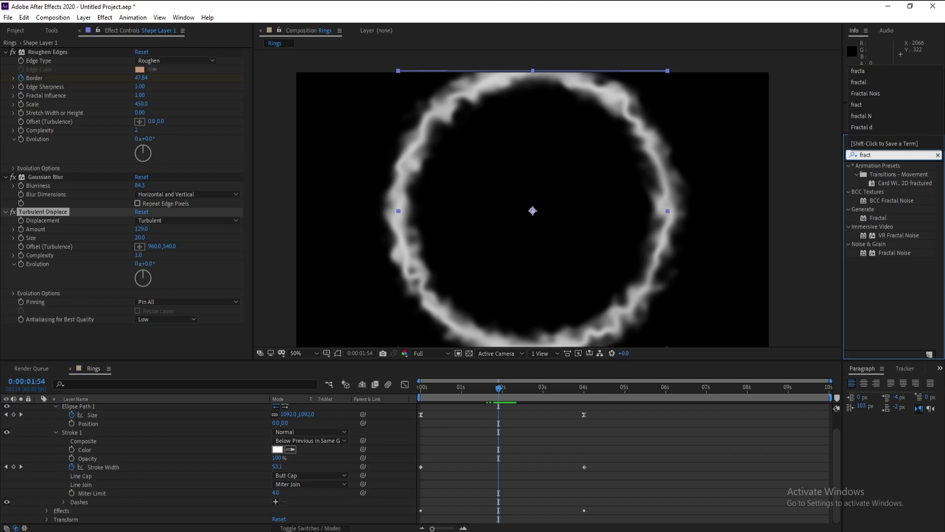
pyautogui.doubleClick(907, 254)
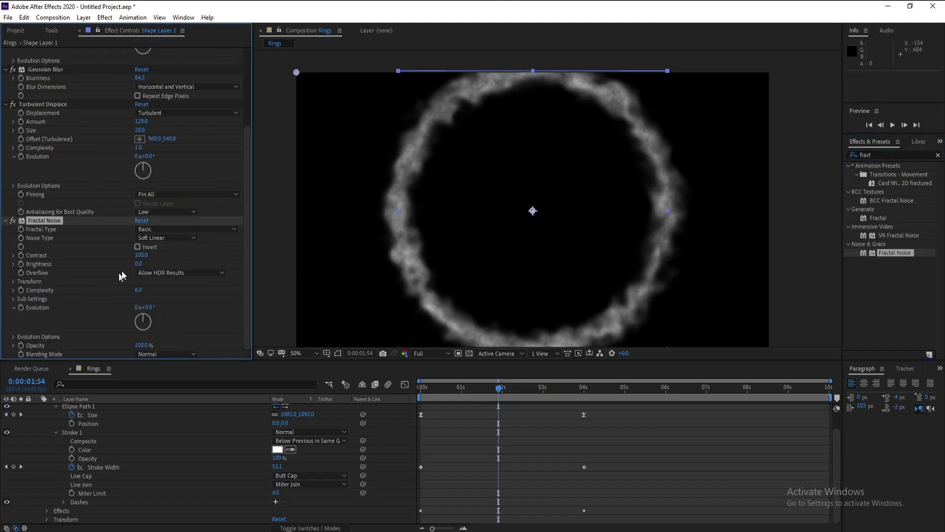
pyautogui.moveTo(139, 264)
pyautogui.mouseDown()
pyautogui.moveTo(155, 266)
pyautogui.moveTo(122, 256)
pyautogui.mouseUp()
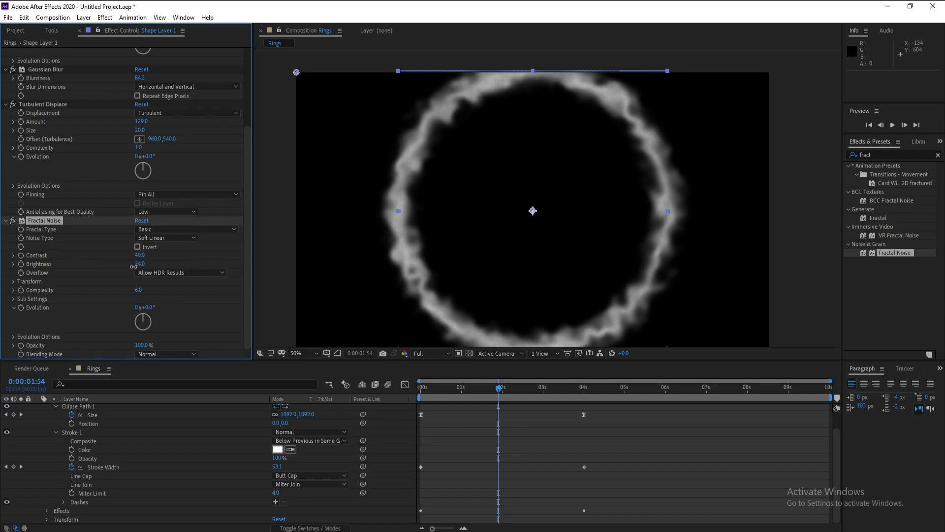
# Step: Preview the ring, stop at 0:00:02:12, and show the transparency grid
pyautogui.press('space')
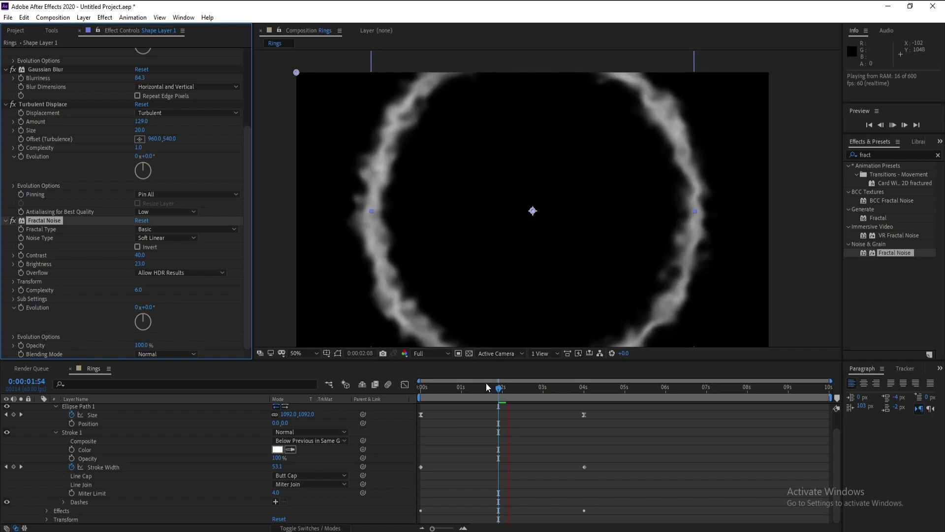
pyautogui.press('space')
pyautogui.click(511, 389)
pyautogui.click(469, 353)
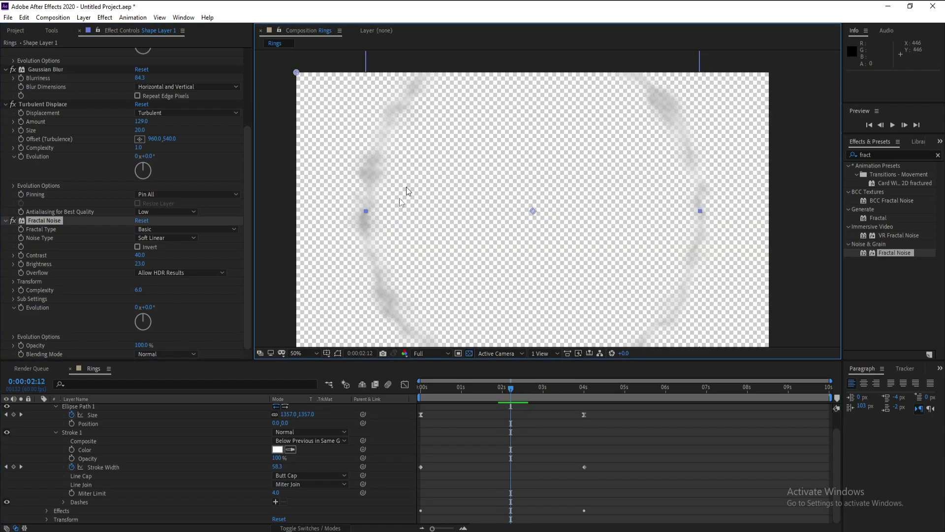
# Step: Hide the transparency grid and apply Solid Composite to the ring layer with a black colour
pyautogui.click(469, 353)
pyautogui.click(882, 155)
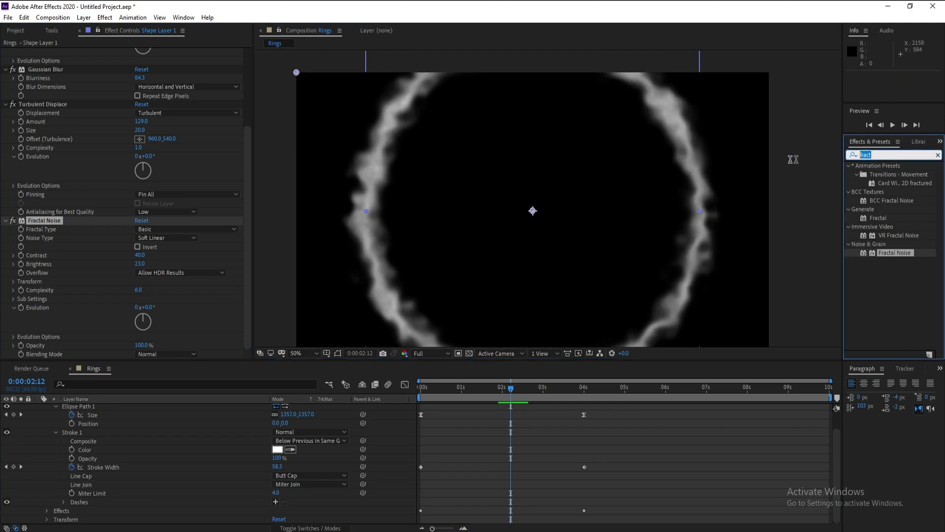
pyautogui.write('soli')
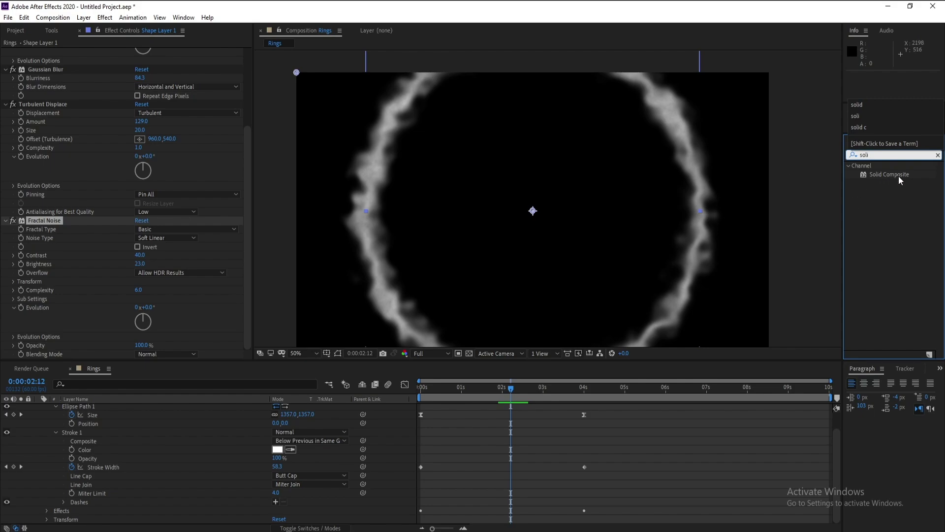
pyautogui.click(899, 176)
pyautogui.doubleClick(899, 176)
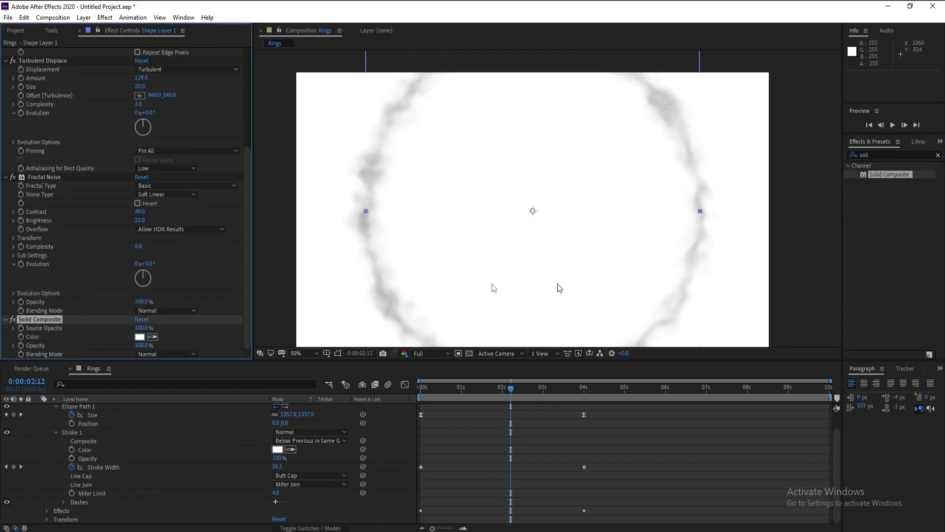
pyautogui.click(140, 337)
pyautogui.moveTo(207, 334); pyautogui.dragTo(243, 404)
pyautogui.click(334, 276)
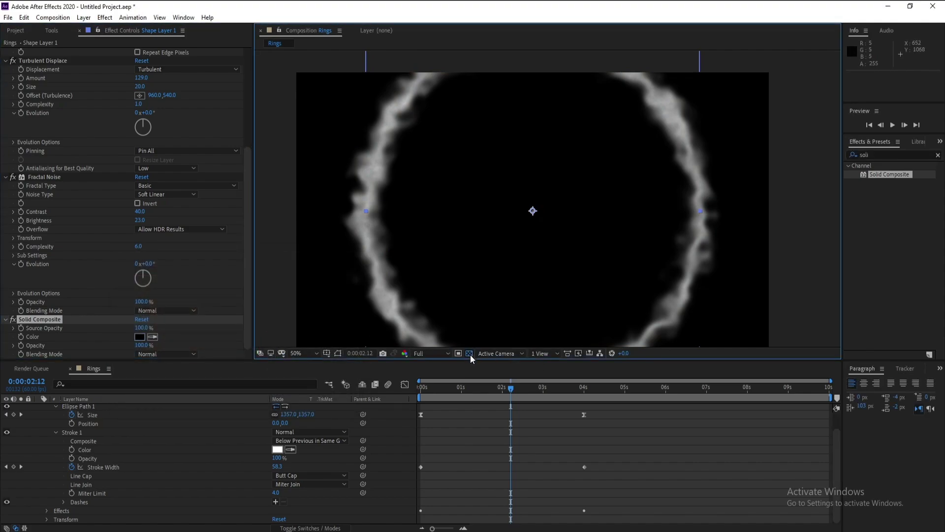
# Step: Preview the ring on black, stopping at 0:00:01:28
pyautogui.press('space')
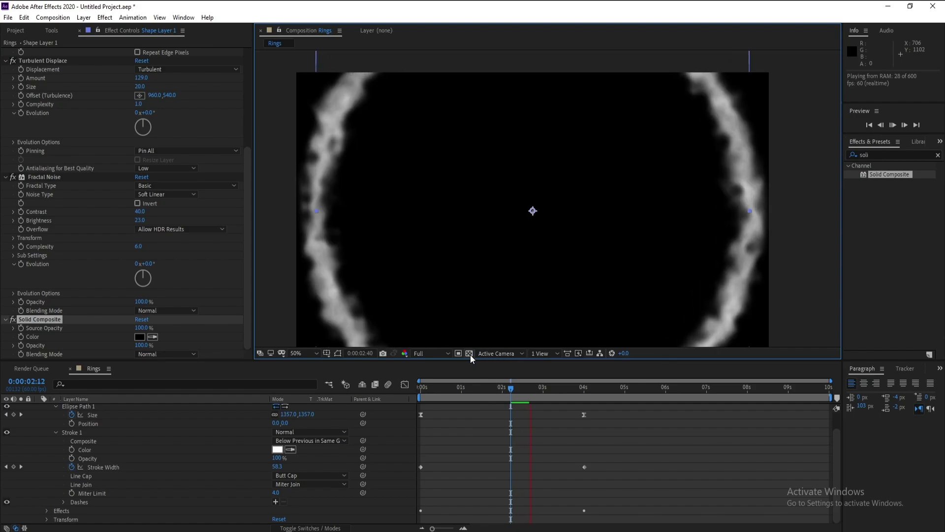
pyautogui.click(481, 388)
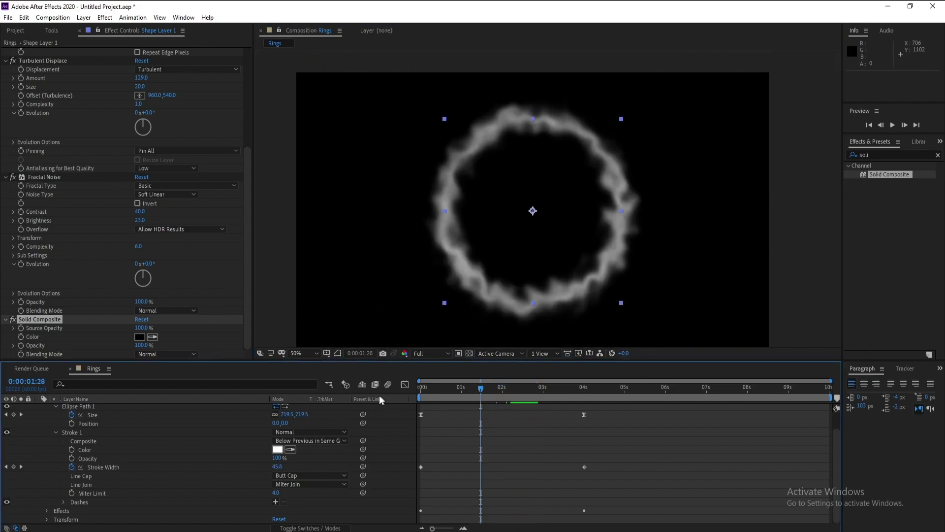
pyautogui.click(884, 156)
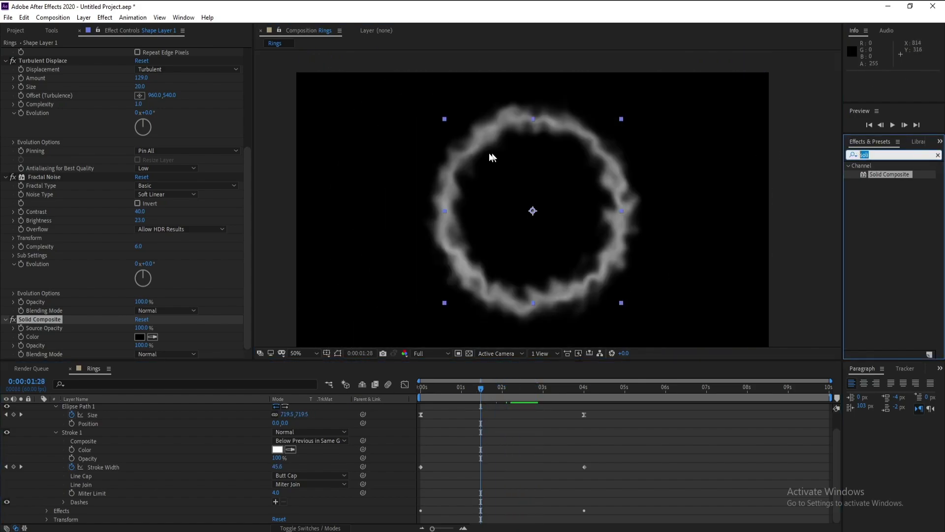
# Step: Apply CC Vector Blur to Shape Layer 1 with Amount 20 and Ridge Smoothness 3.40
pyautogui.write('v')
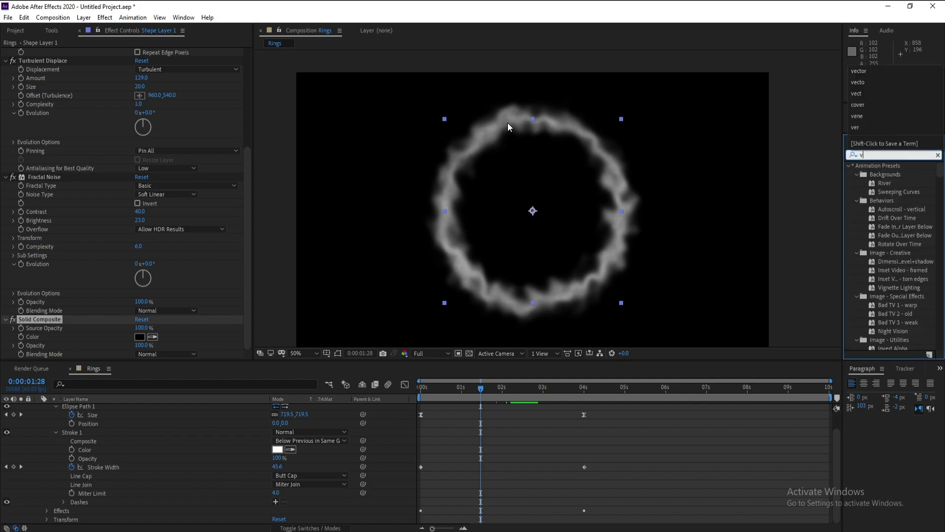
pyautogui.write('ecto')
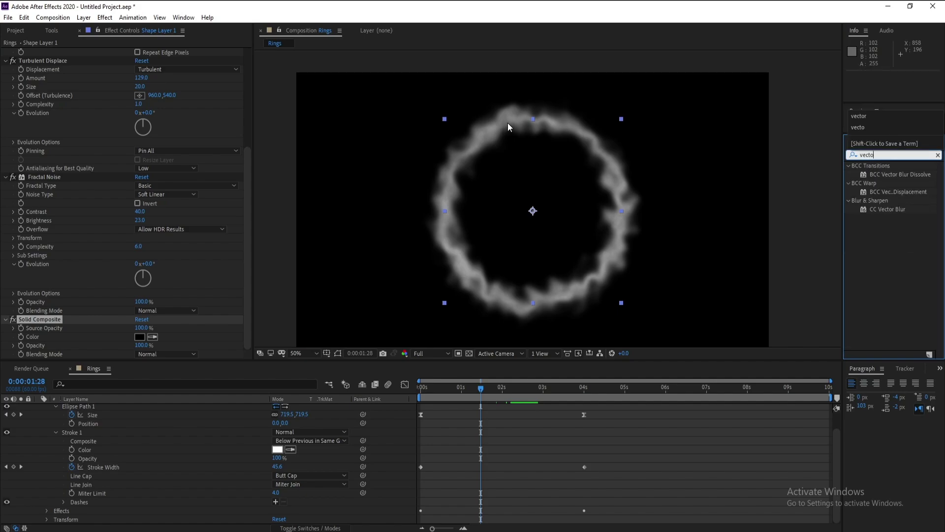
pyautogui.doubleClick(896, 209)
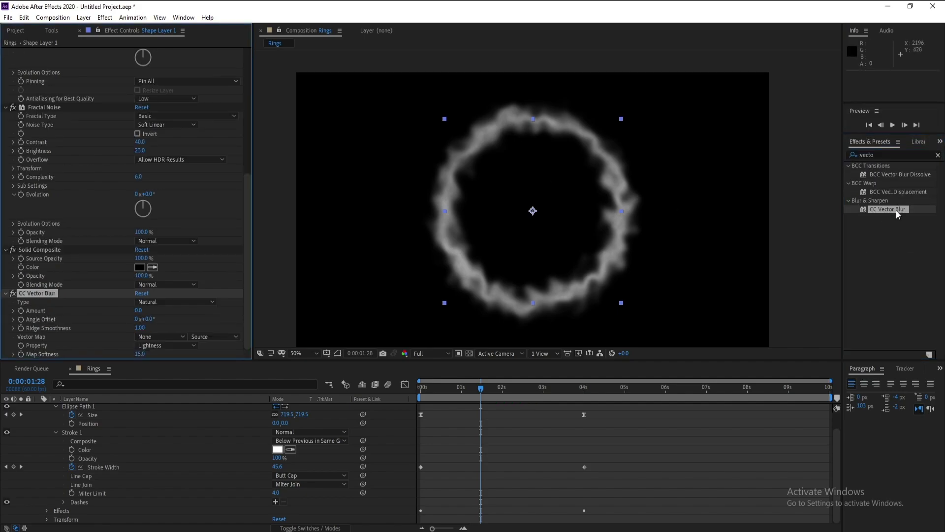
pyautogui.scroll(2, 424, 205)
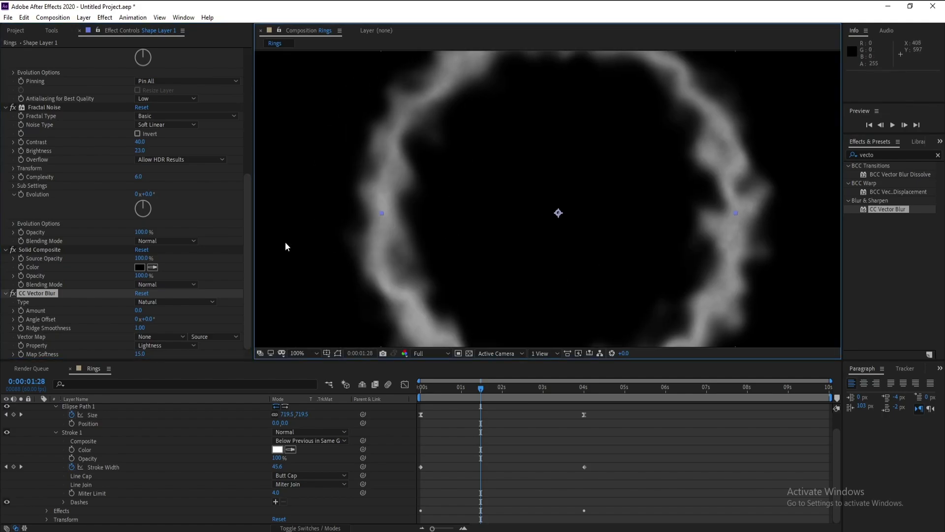
pyautogui.click(248, 241)
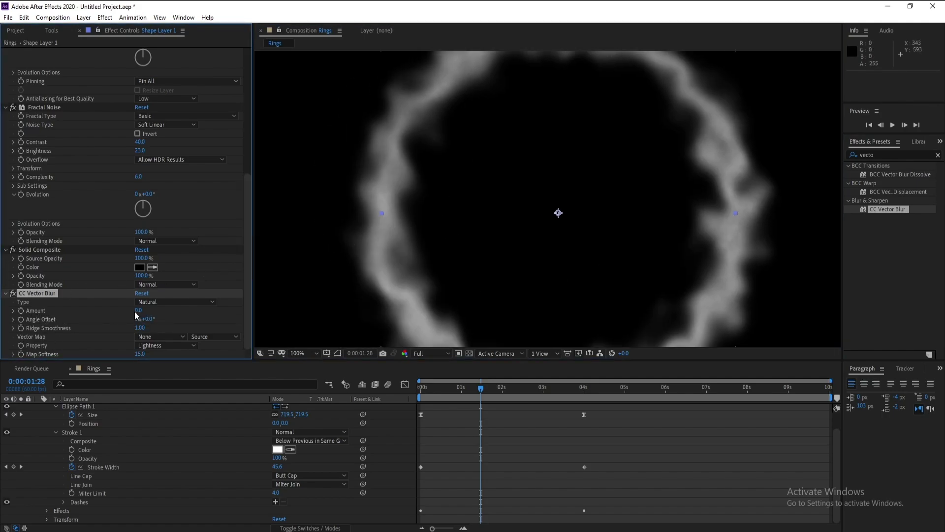
pyautogui.moveTo(146, 310); pyautogui.dragTo(147, 312)
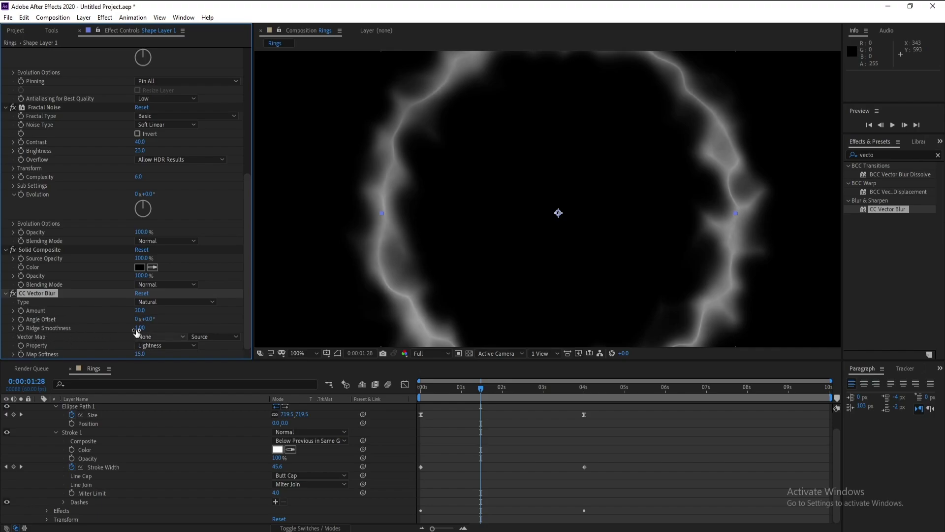
pyautogui.moveTo(141, 329)
pyautogui.mouseDown()
pyautogui.moveTo(116, 332)
pyautogui.moveTo(147, 335)
pyautogui.moveTo(128, 339)
pyautogui.mouseUp()
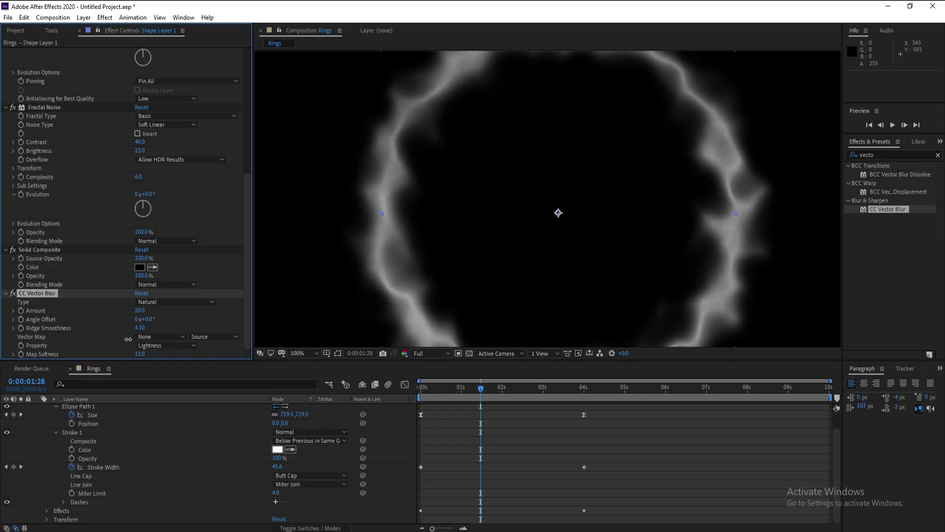
pyautogui.moveTo(124, 341); pyautogui.dragTo(129, 340)
pyautogui.scroll(-2, 459, 203)
# Step: Collapse Shape Layer 1, add a marker at 4 seconds, and end the work area at about 0:00:04:01
pyautogui.click(526, 429)
pyautogui.scroll(1, 149, 447)
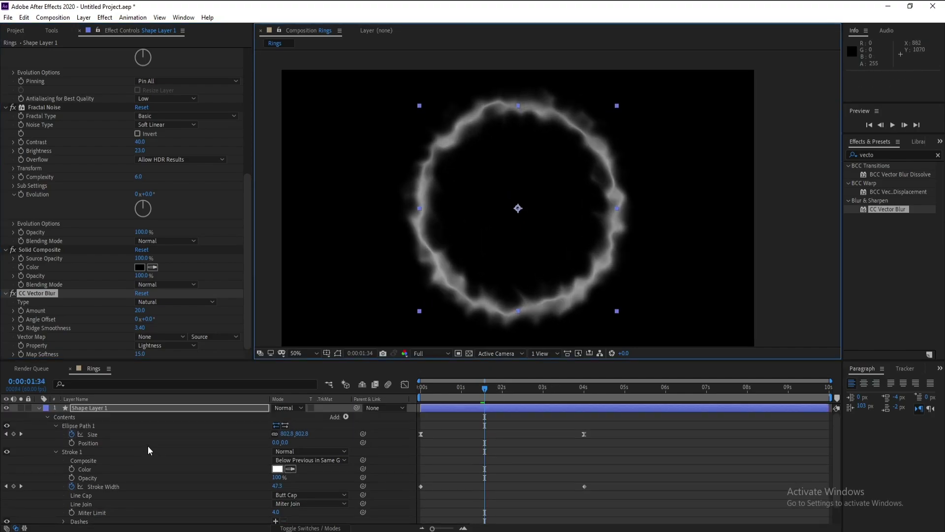
pyautogui.click(38, 408)
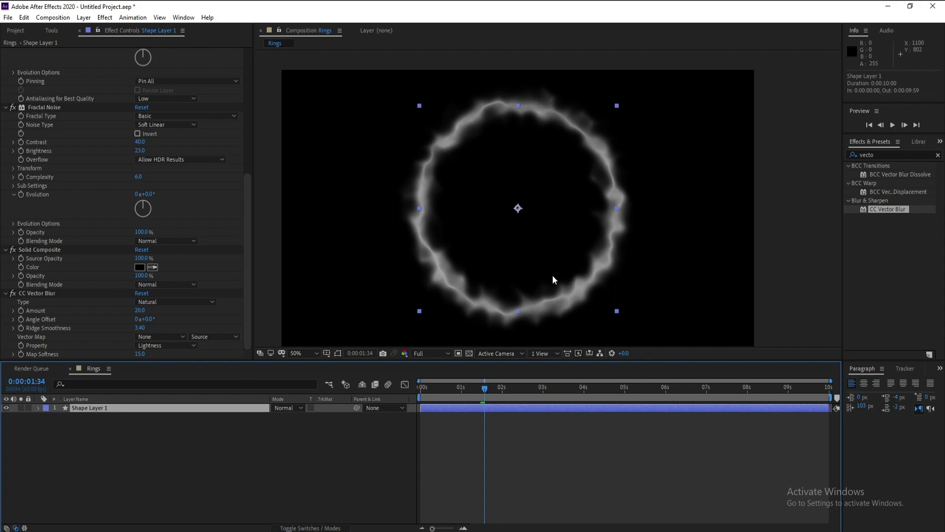
pyautogui.click(585, 389)
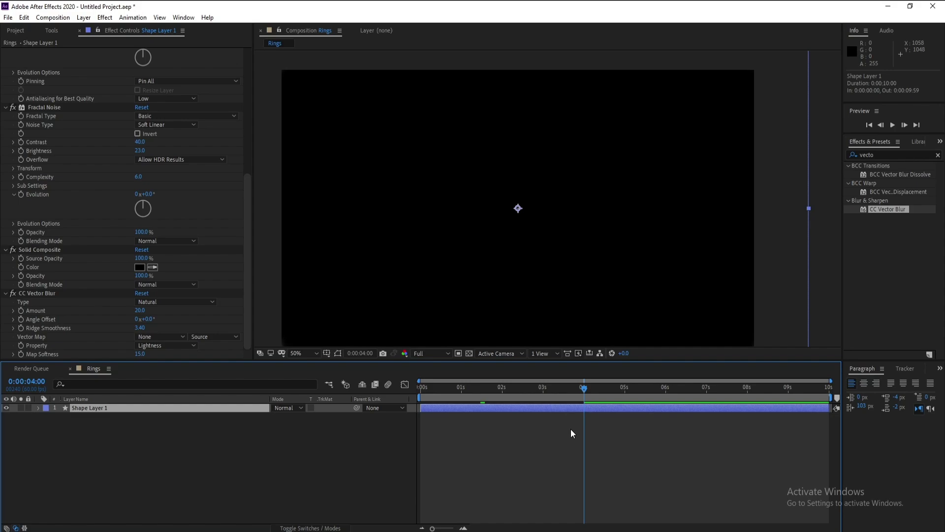
pyautogui.hotkey('shift', '8')
pyautogui.moveTo(835, 401); pyautogui.dragTo(590, 398)
# Step: Pre-compose Shape Layer 1 into a new composition named 'Ring 1', moving all attributes
pyautogui.click(62, 19)
pyautogui.moveTo(84, 17)
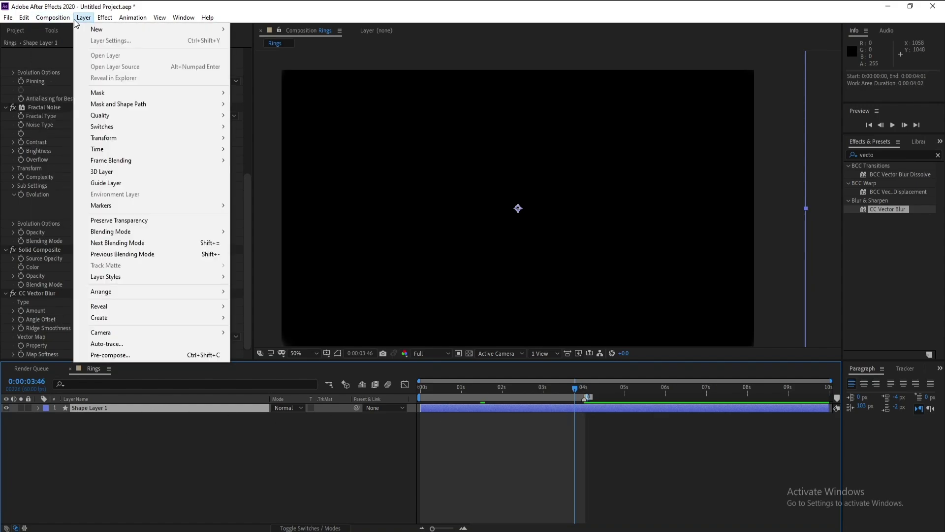
pyautogui.click(131, 352)
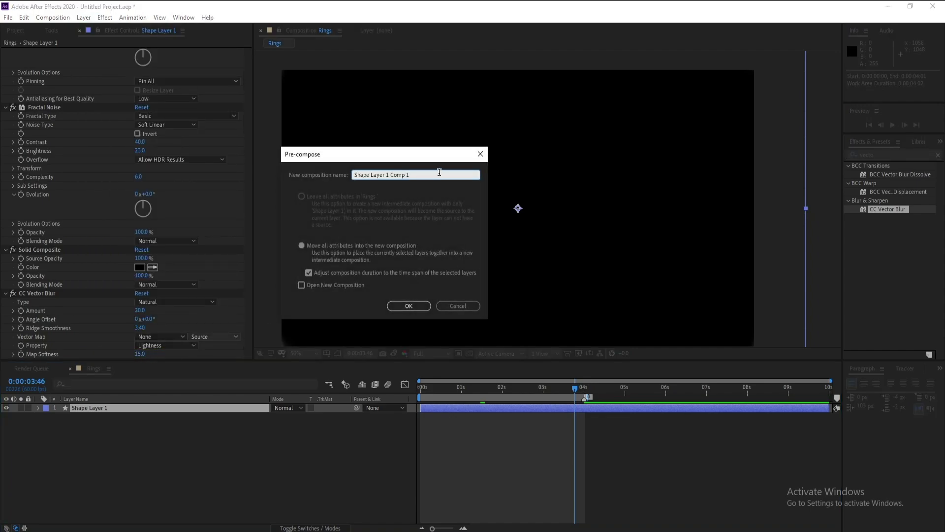
pyautogui.write('Ring')
pyautogui.press('Return')
pyautogui.moveTo(506, 390); pyautogui.dragTo(492, 390)
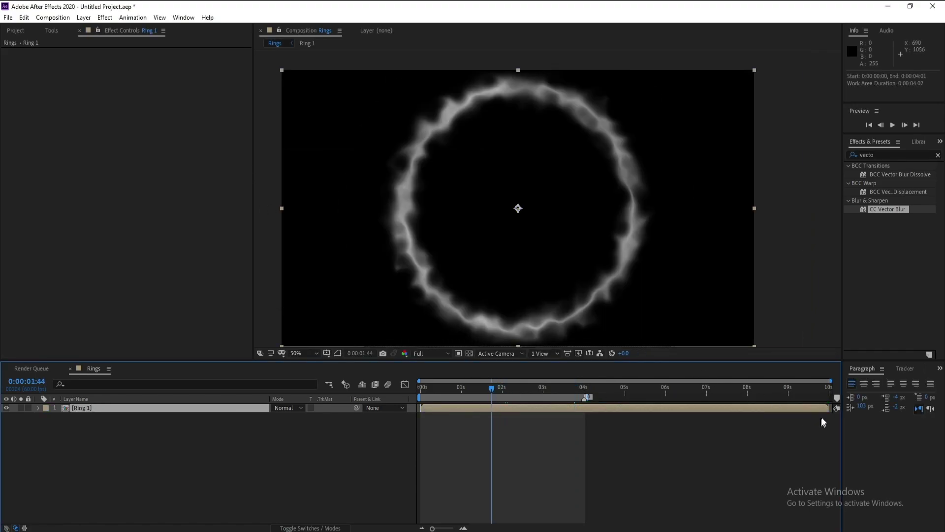
# Step: Trim the Ring 1 layer and the work area to end at 0:00:03:59
pyautogui.moveTo(829, 408); pyautogui.dragTo(588, 412)
pyautogui.click(583, 387)
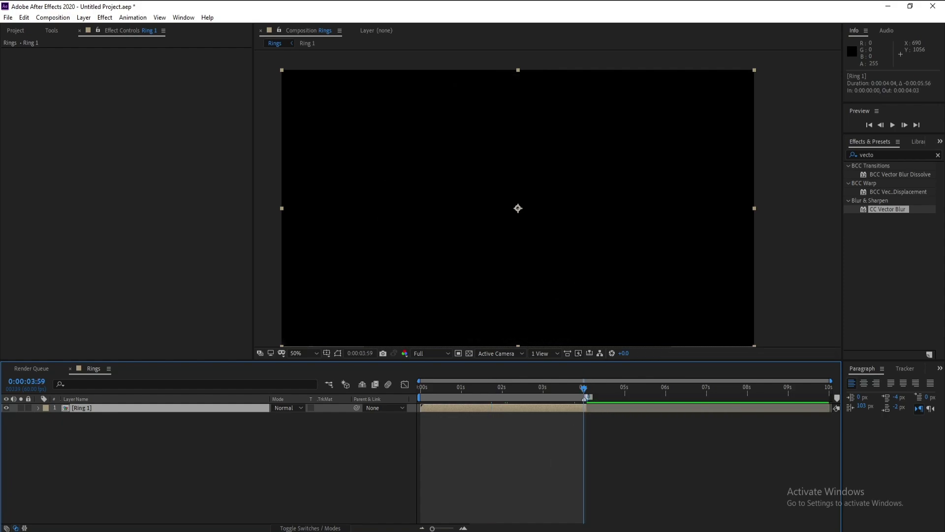
pyautogui.click(445, 529)
pyautogui.moveTo(649, 409); pyautogui.dragTo(635, 413)
pyautogui.click(463, 529)
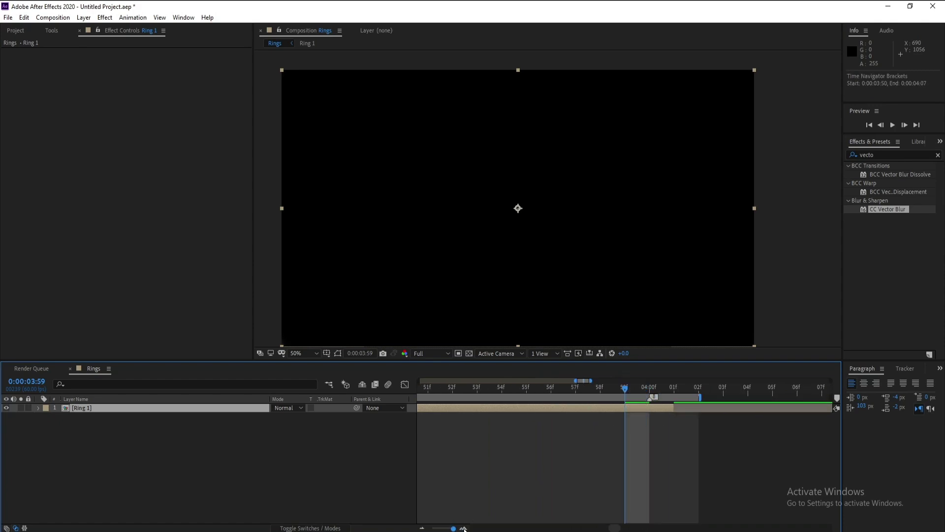
pyautogui.moveTo(700, 397); pyautogui.dragTo(652, 398)
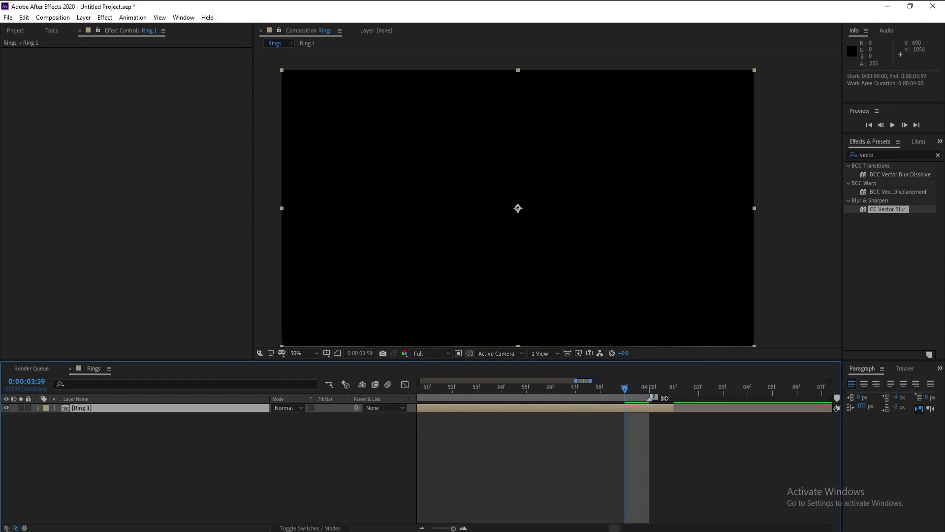
pyautogui.press('pagedown')
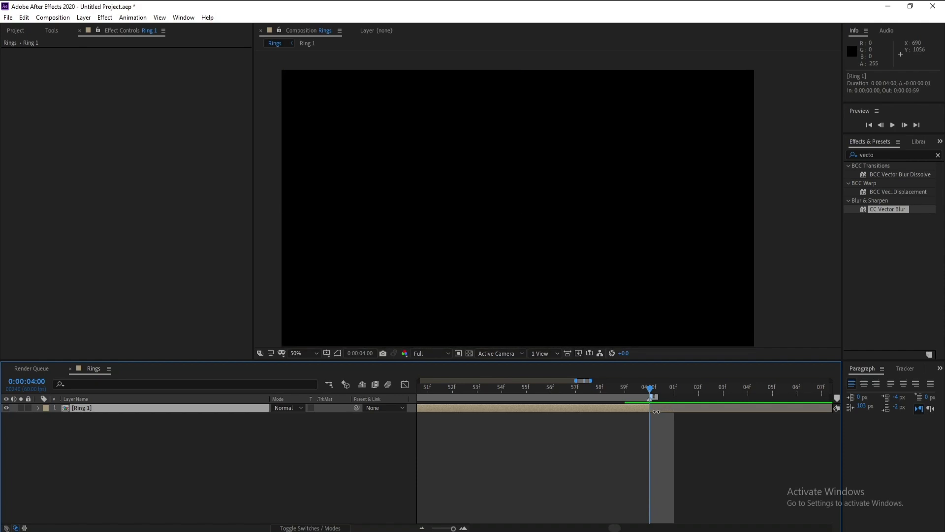
# Step: Show the full 10-second timeline, go to 0:00:01:21, and select Ring 1
pyautogui.click(432, 528)
pyautogui.click(454, 409)
pyautogui.click(476, 388)
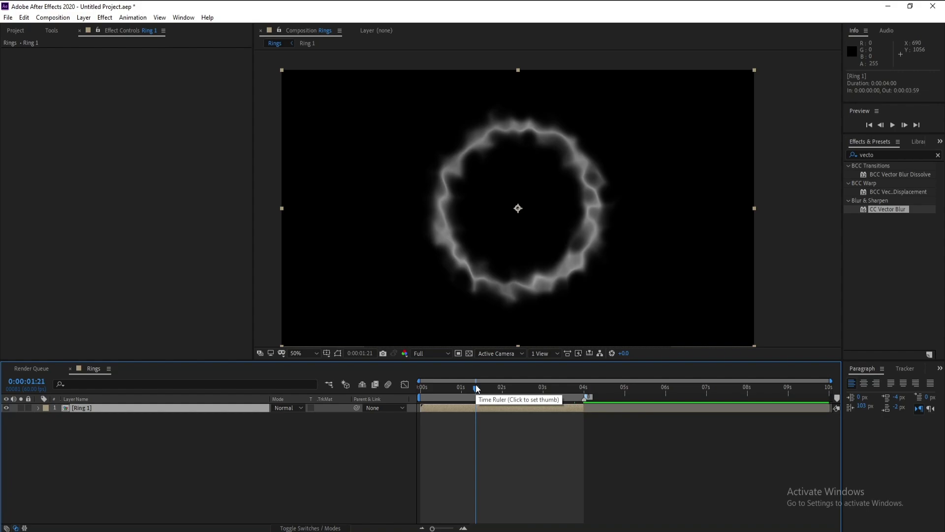
# Step: Set Ring 1's blending mode to Add and duplicate the layer
pyautogui.click(276, 408)
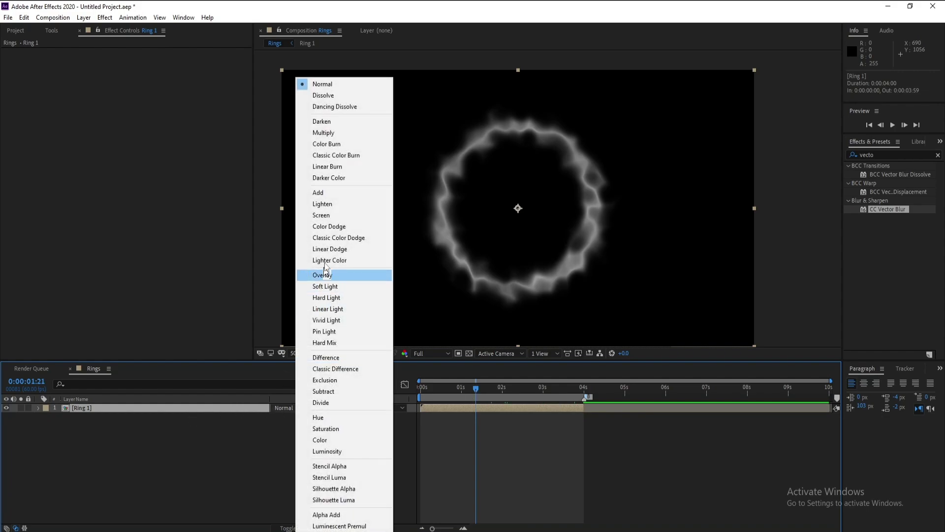
pyautogui.click(336, 193)
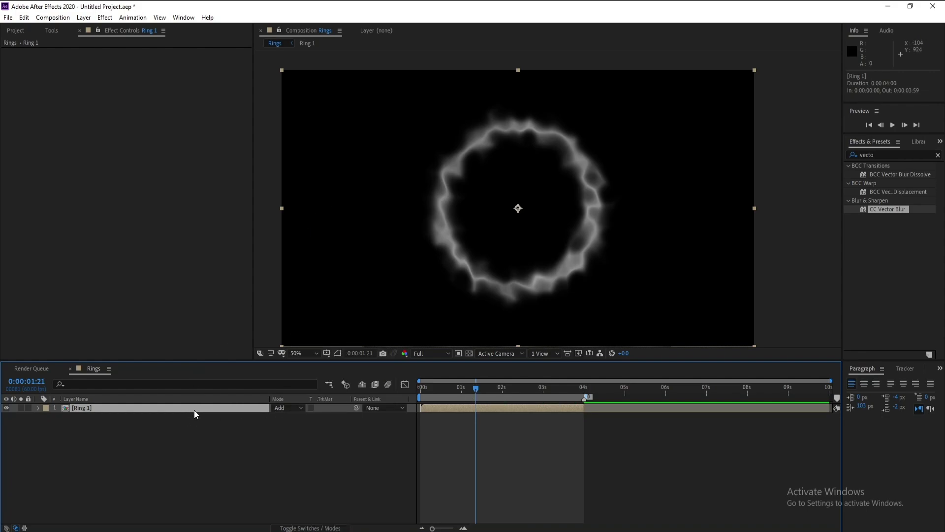
pyautogui.hotkey('ctrl', 'd')
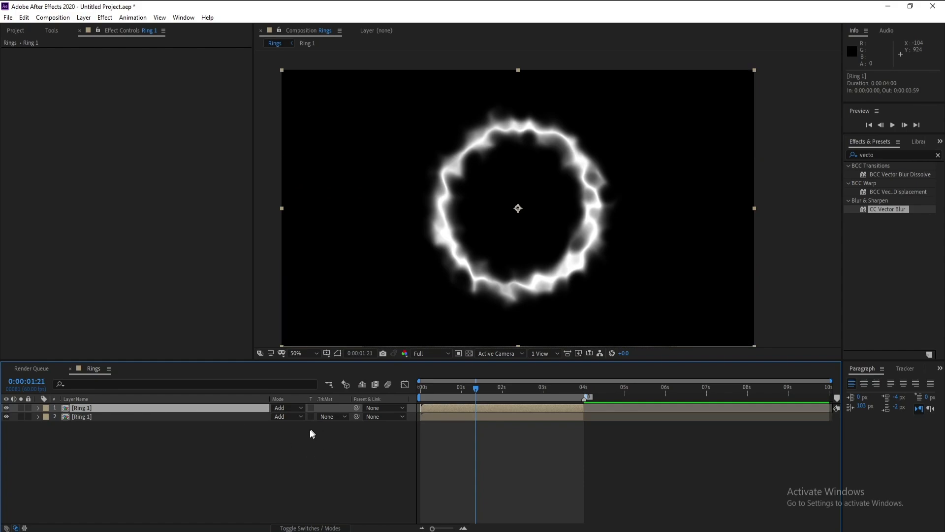
# Step: Shift the duplicate ring layer to start exactly at 0:00:02:00
pyautogui.click(90, 417)
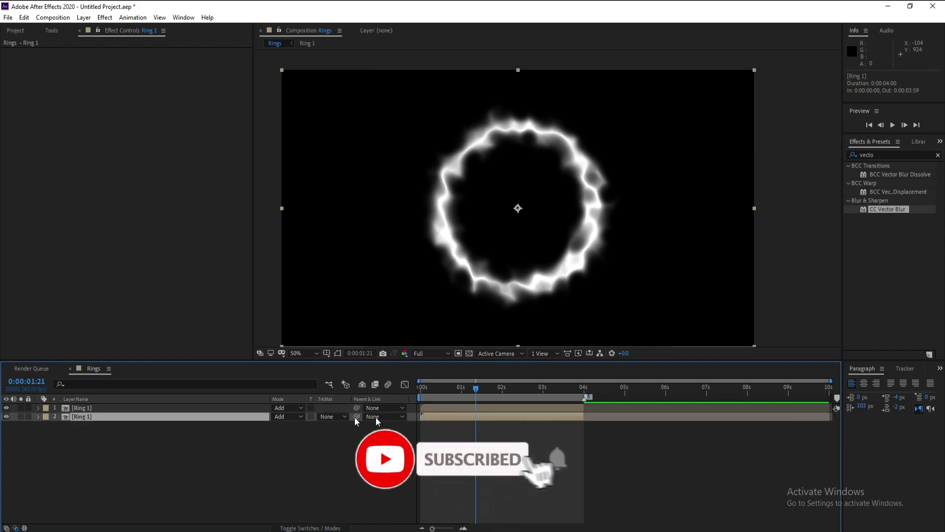
pyautogui.moveTo(433, 416); pyautogui.dragTo(512, 419)
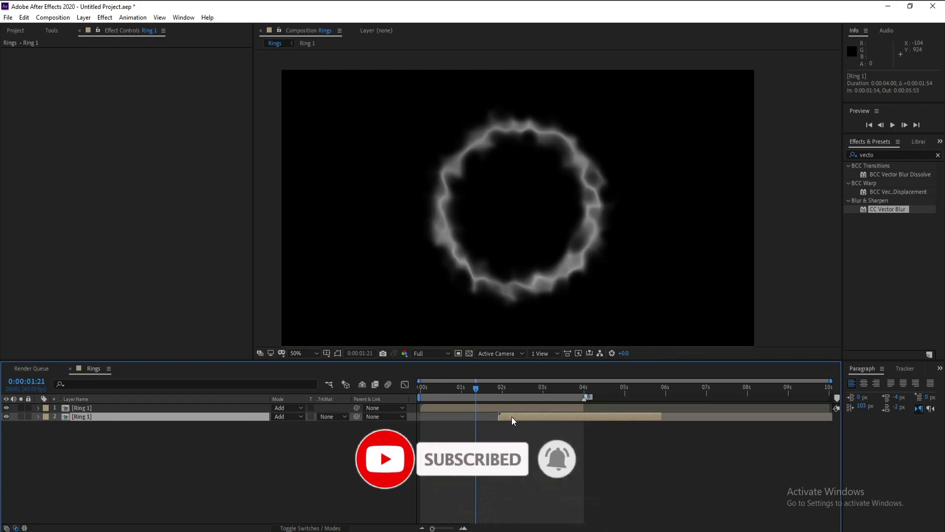
pyautogui.click(502, 387)
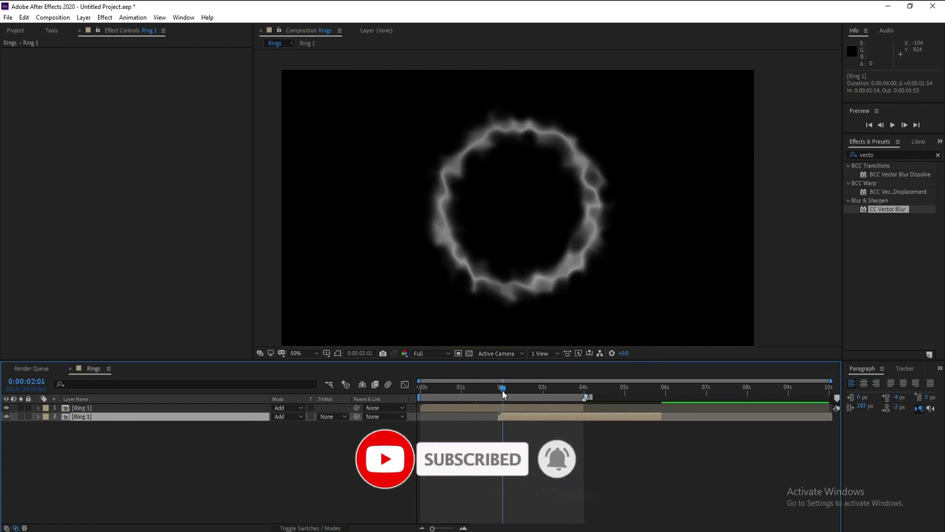
pyautogui.click(463, 528)
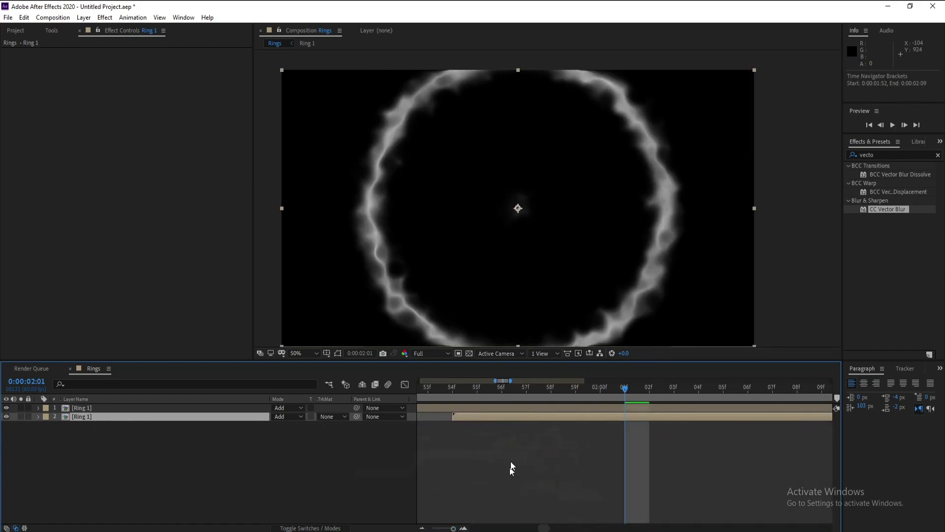
pyautogui.click(593, 389)
pyautogui.moveTo(475, 421); pyautogui.dragTo(619, 421)
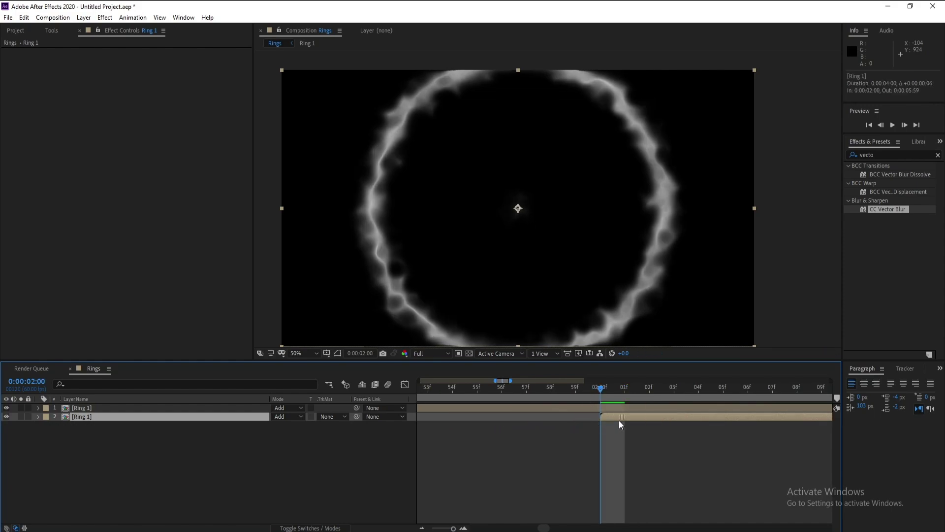
pyautogui.moveTo(453, 528); pyautogui.dragTo(403, 523)
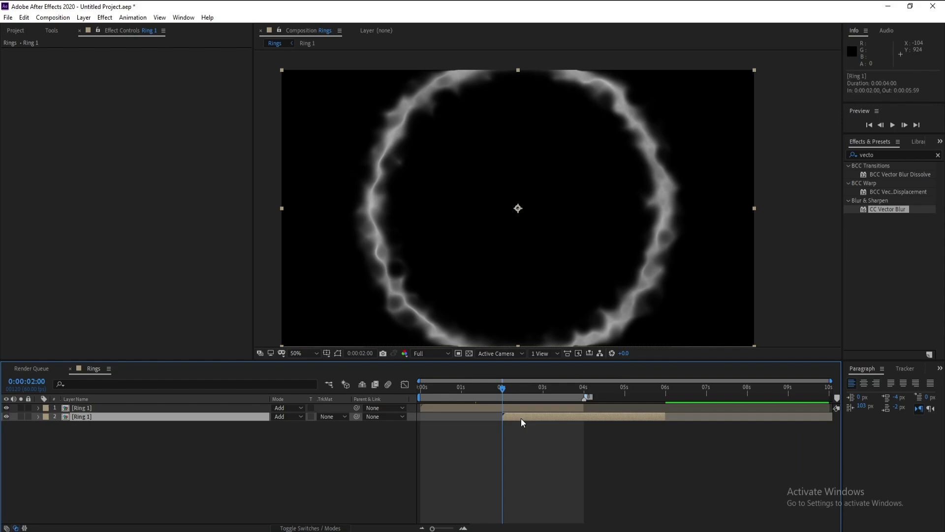
# Step: Duplicate the second ring and make the third copy start exactly at 0:00:04:00
pyautogui.hotkey('ctrl', 'd')
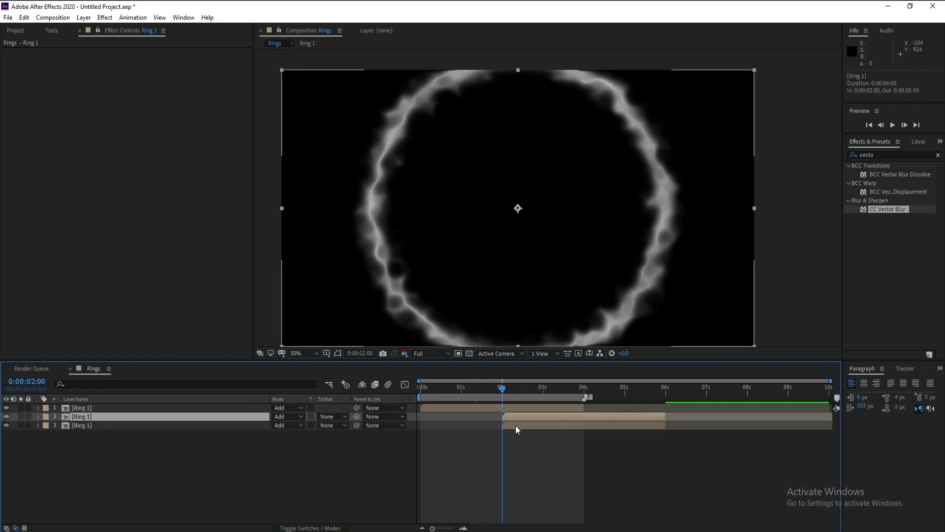
pyautogui.click(518, 424)
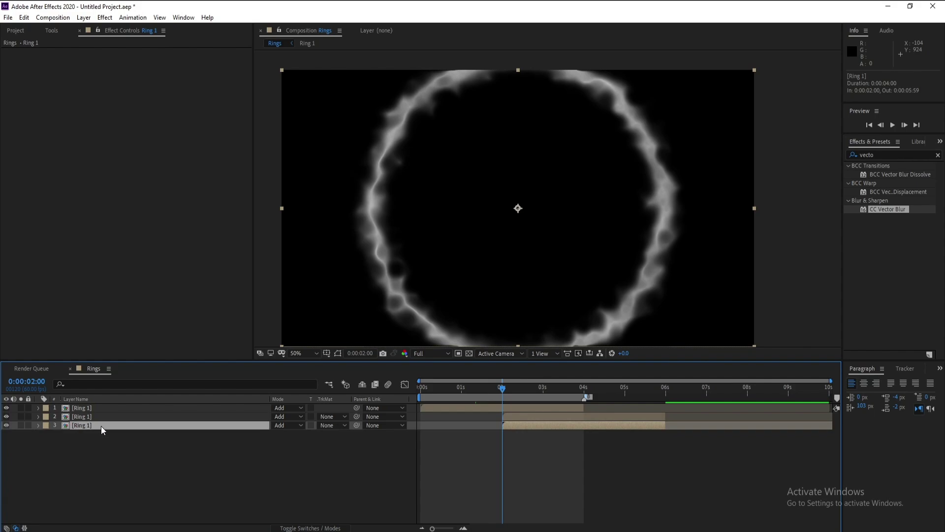
pyautogui.moveTo(515, 426); pyautogui.dragTo(595, 423)
pyautogui.click(583, 389)
pyautogui.click(454, 528)
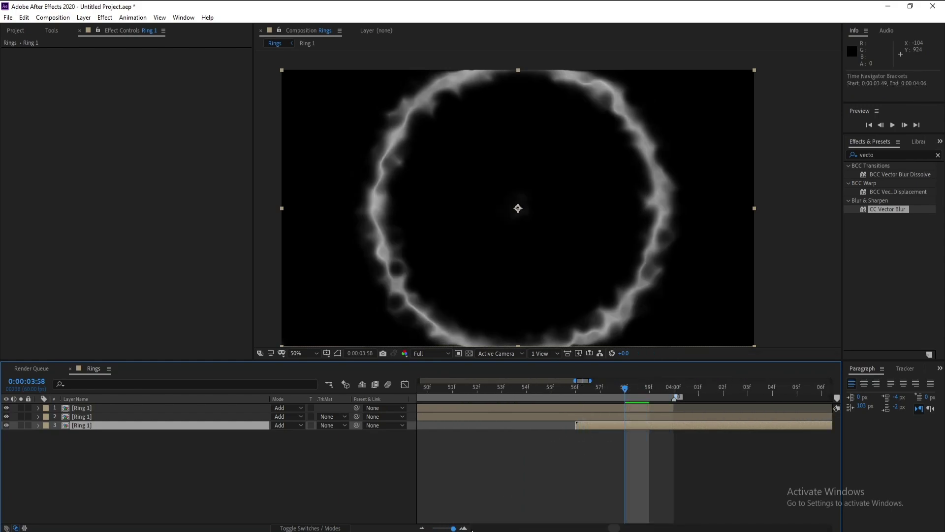
pyautogui.click(672, 389)
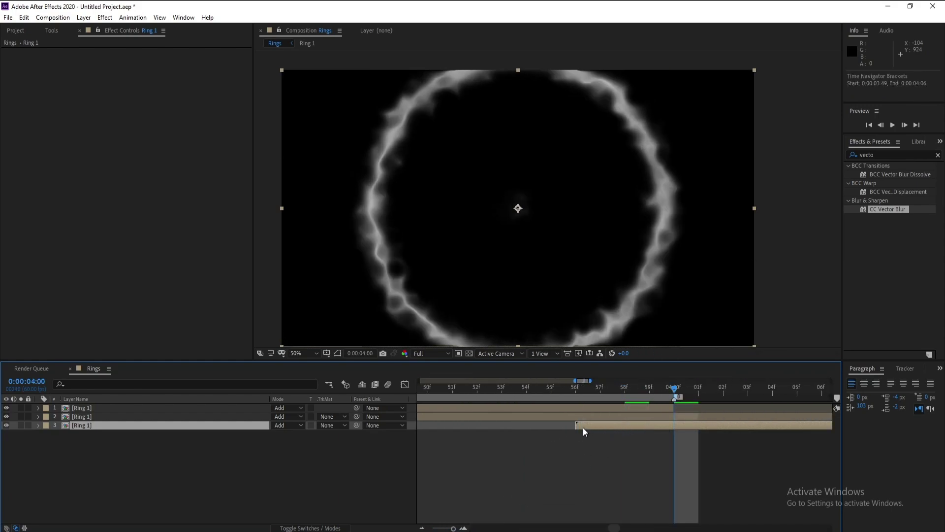
pyautogui.moveTo(582, 427); pyautogui.dragTo(673, 425)
pyautogui.moveTo(461, 528); pyautogui.dragTo(428, 526)
# Step: Move the work area to span 0:00:02:00 to 0:00:05:59
pyautogui.moveTo(531, 398); pyautogui.dragTo(614, 400)
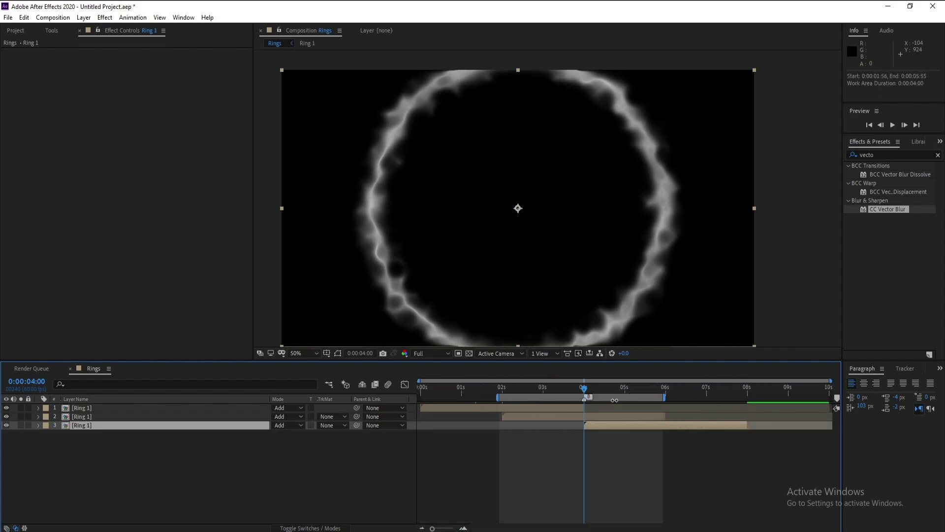
pyautogui.click(503, 394)
pyautogui.moveTo(444, 528); pyautogui.dragTo(453, 528)
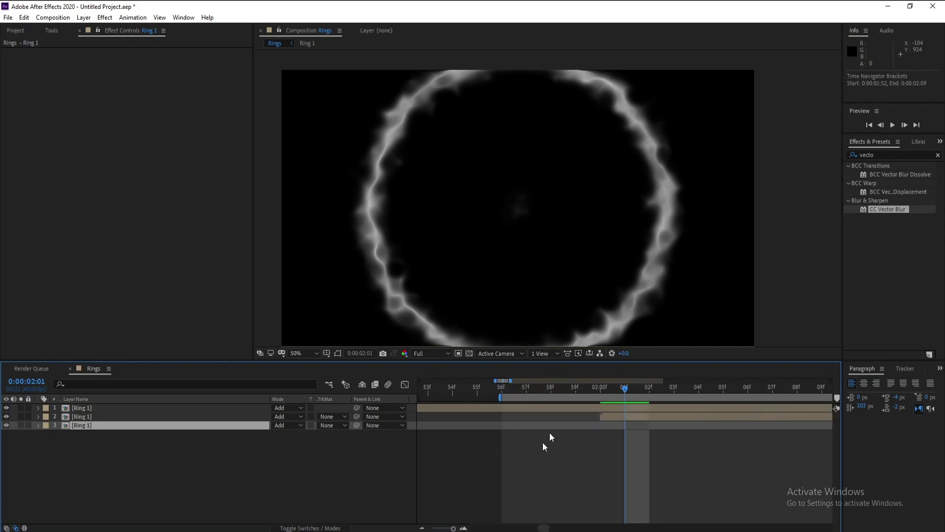
pyautogui.moveTo(539, 395); pyautogui.dragTo(643, 399)
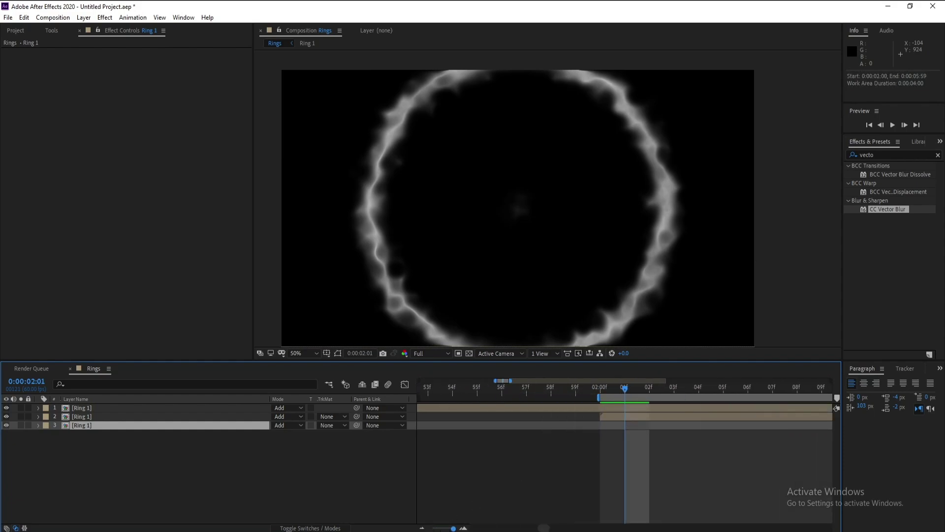
pyautogui.press(';')
pyautogui.click(666, 391)
# Step: Set preview resolution to Quarter and play the rings from about two seconds
pyautogui.moveTo(433, 528)
pyautogui.mouseDown()
pyautogui.moveTo(469, 529)
pyautogui.moveTo(432, 528)
pyautogui.mouseUp()
pyautogui.click(597, 394)
pyautogui.scroll(-1, 554, 275)
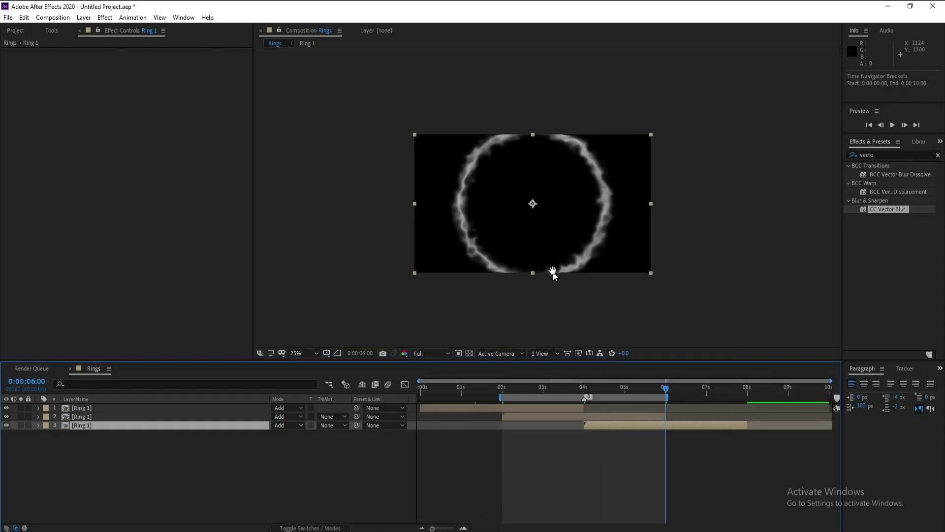
pyautogui.click(505, 388)
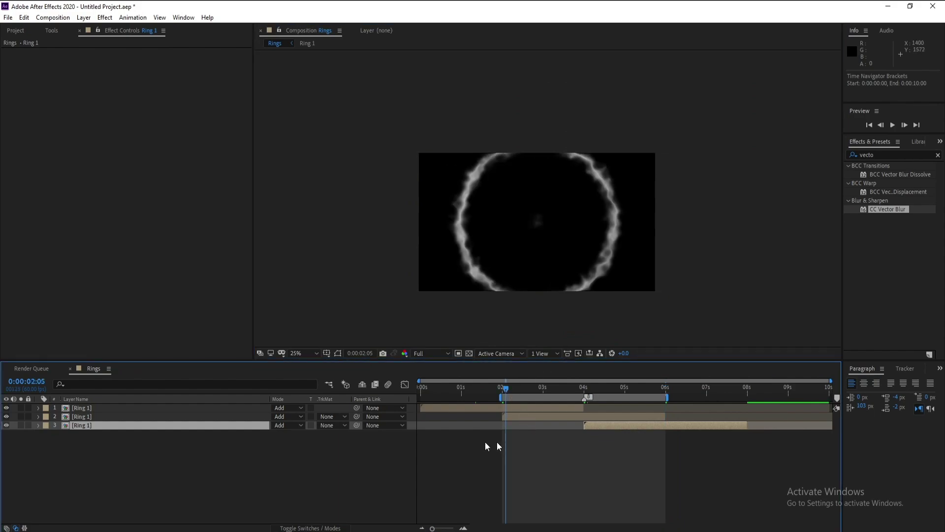
pyautogui.press('pagedown')
pyautogui.press('pagedown')
pyautogui.press('pagedown')
pyautogui.click(438, 353)
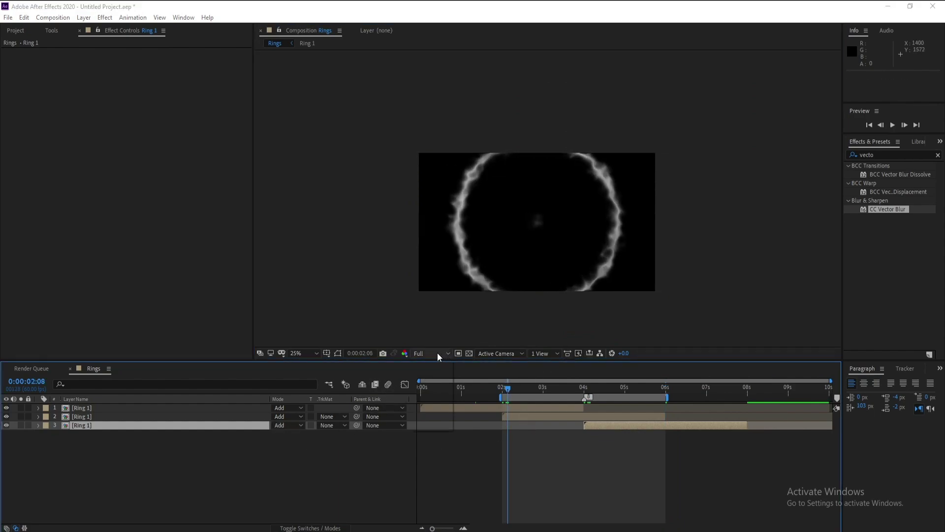
pyautogui.click(439, 412)
pyautogui.press('space')
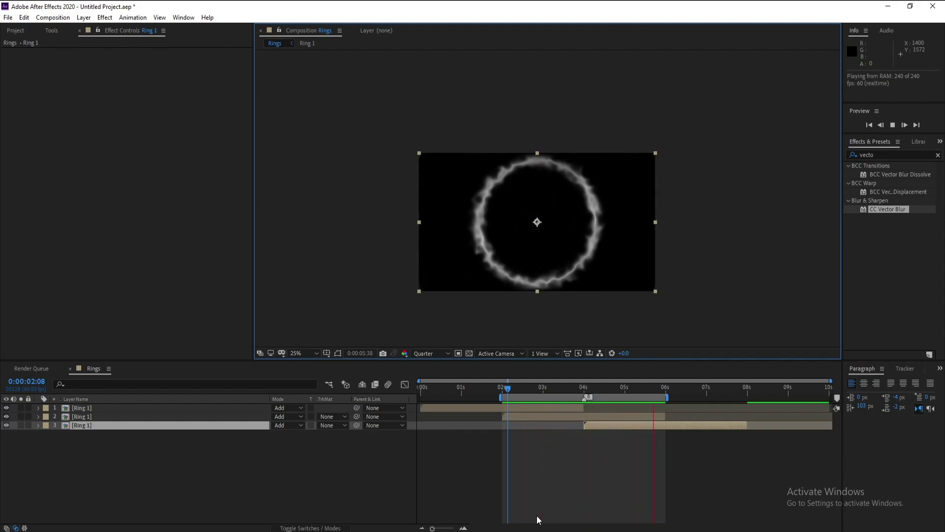
pyautogui.press('space')
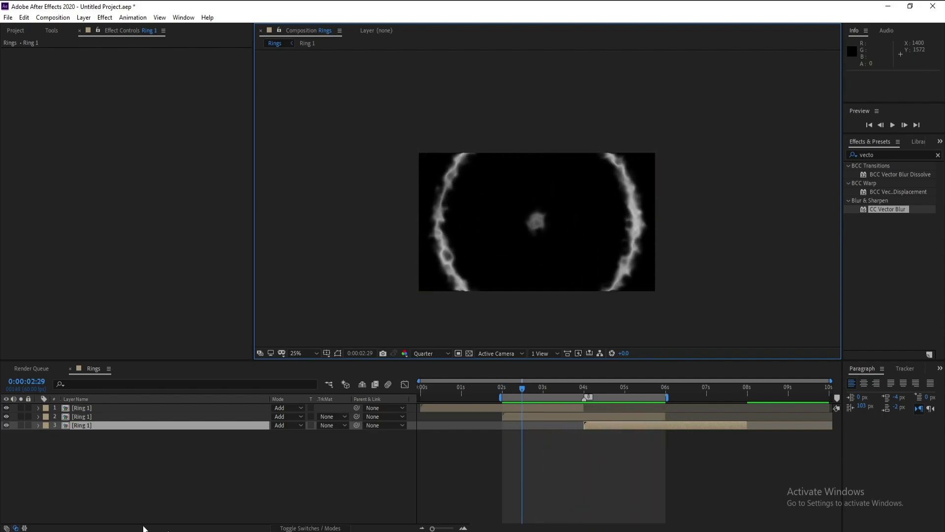
# Step: Pre-compose the three Ring 1 layers into Pre-comp 1
pyautogui.keyDown('shift'); pyautogui.click(87, 411); pyautogui.keyUp('shift')
pyautogui.rightClick(87, 412)
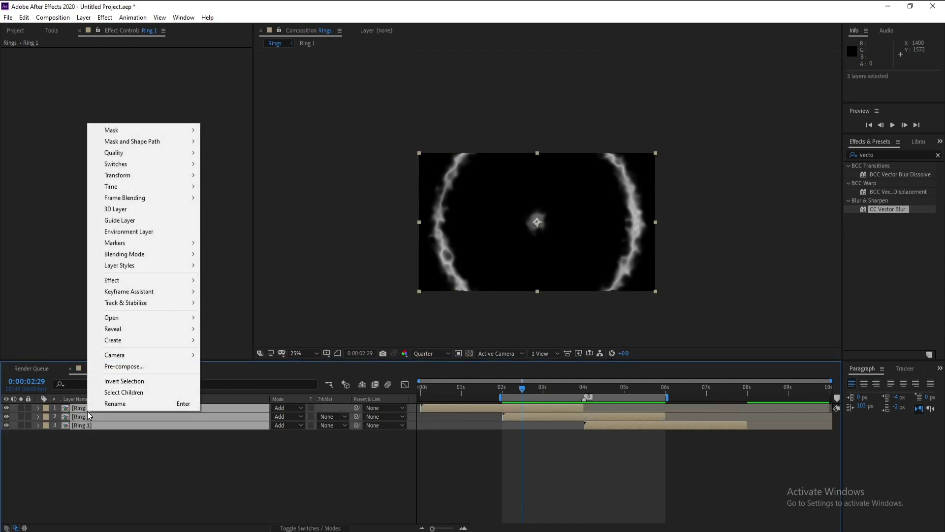
pyautogui.click(120, 366)
pyautogui.click(409, 306)
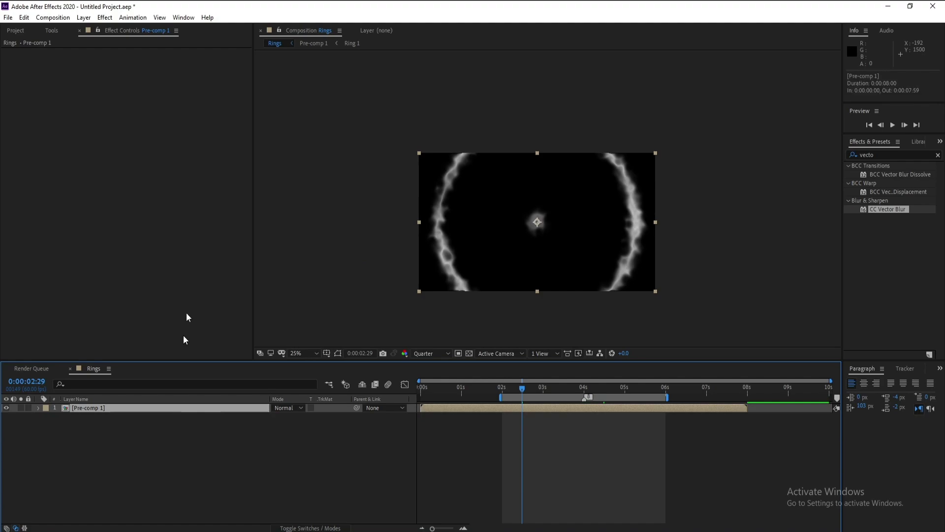
# Step: Create a 1920×1080 solid named BG and move it beneath Pre-comp 1
pyautogui.click(83, 17)
pyautogui.moveTo(147, 29)
pyautogui.click(265, 41)
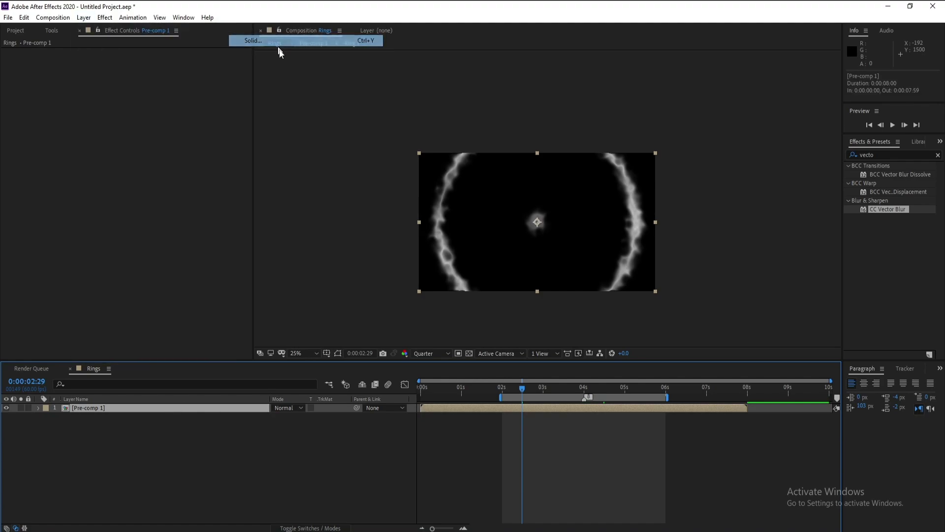
pyautogui.write('B')
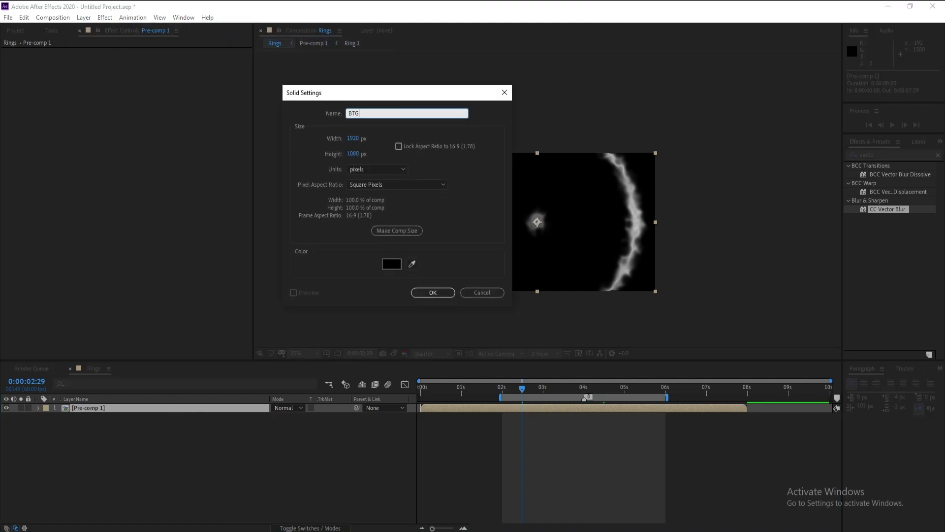
pyautogui.write('G')
pyautogui.press('Return')
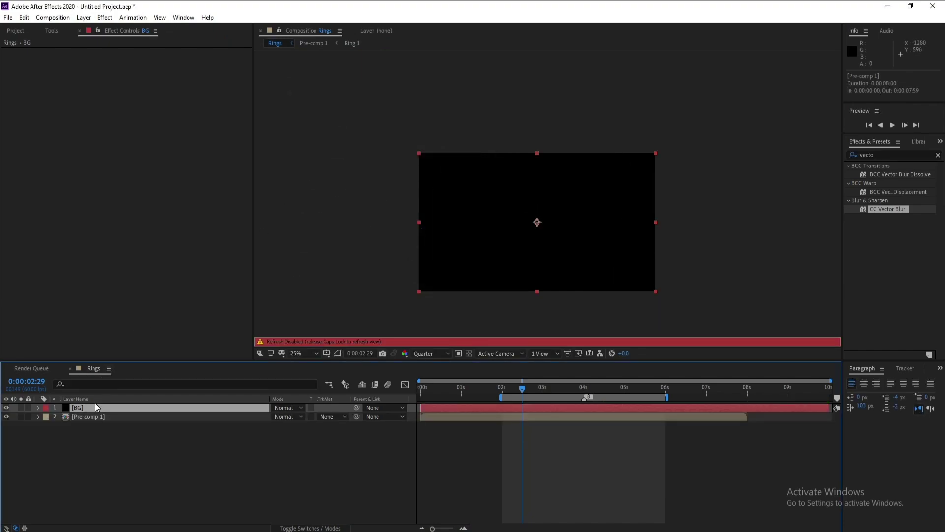
pyautogui.moveTo(92, 409); pyautogui.dragTo(100, 422)
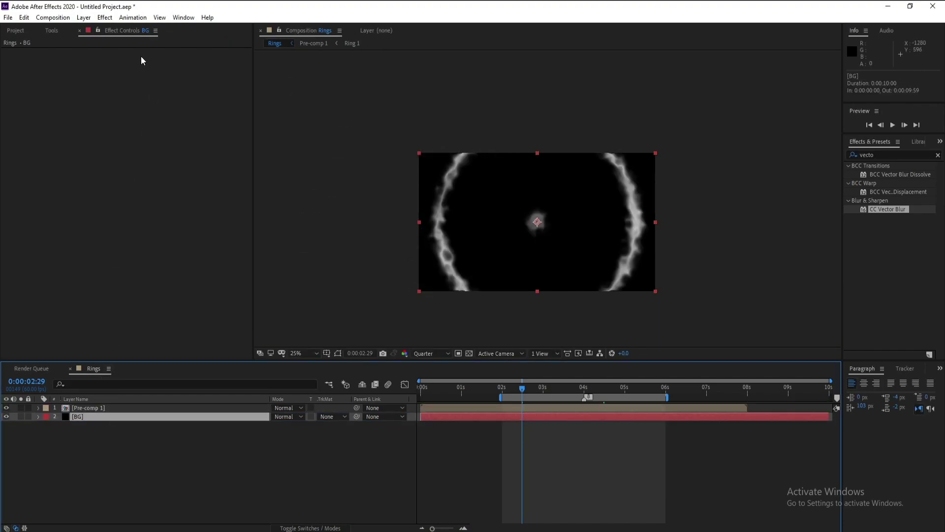
pyautogui.click(110, 19)
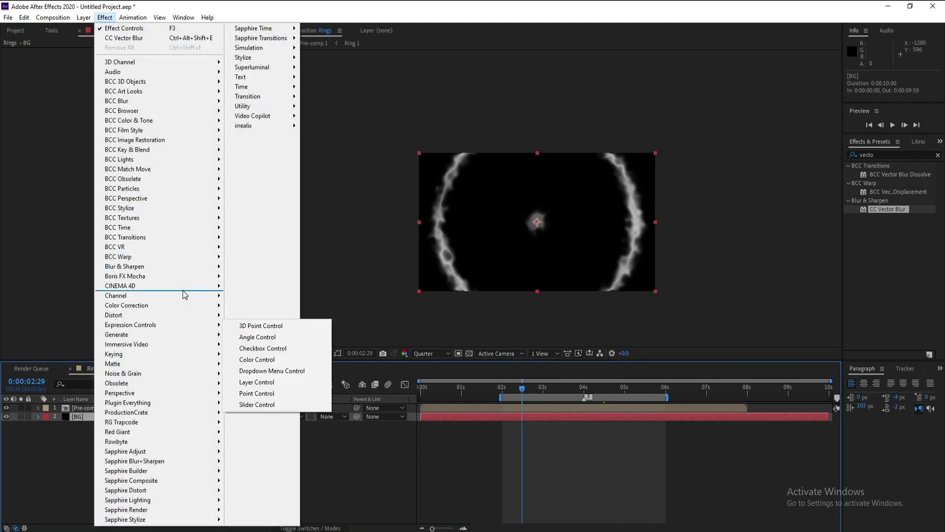
# Step: Apply Gradient Ramp to the BG solid, set Pre-comp 1 to Add mode, then select BG
pyautogui.moveTo(179, 334)
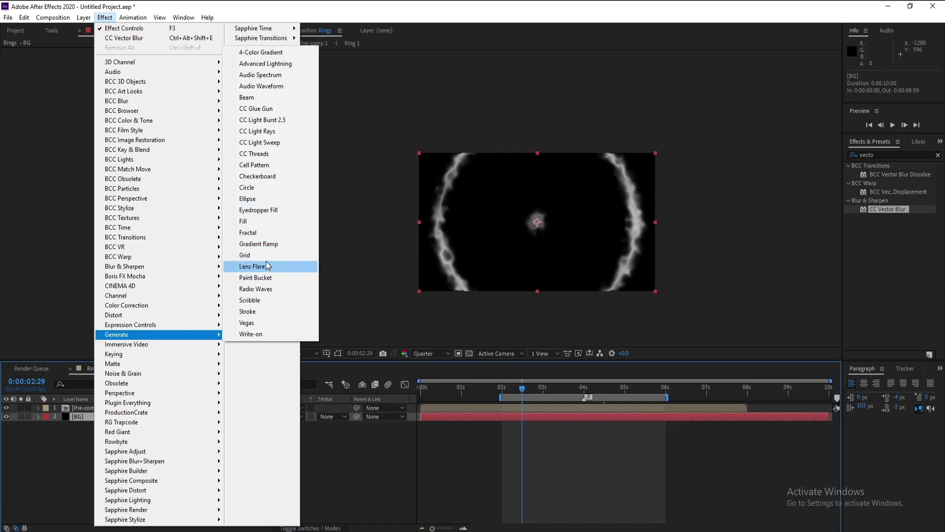
pyautogui.click(266, 244)
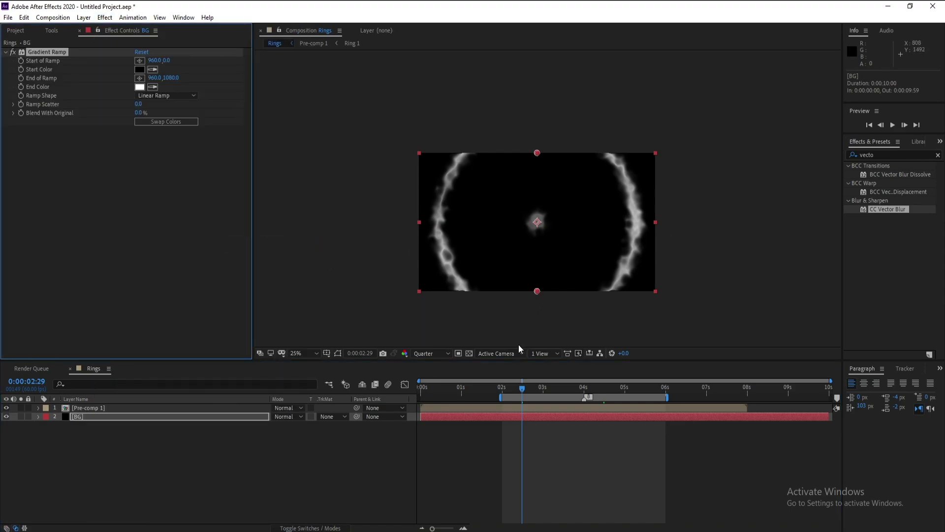
pyautogui.click(119, 408)
pyautogui.click(301, 409)
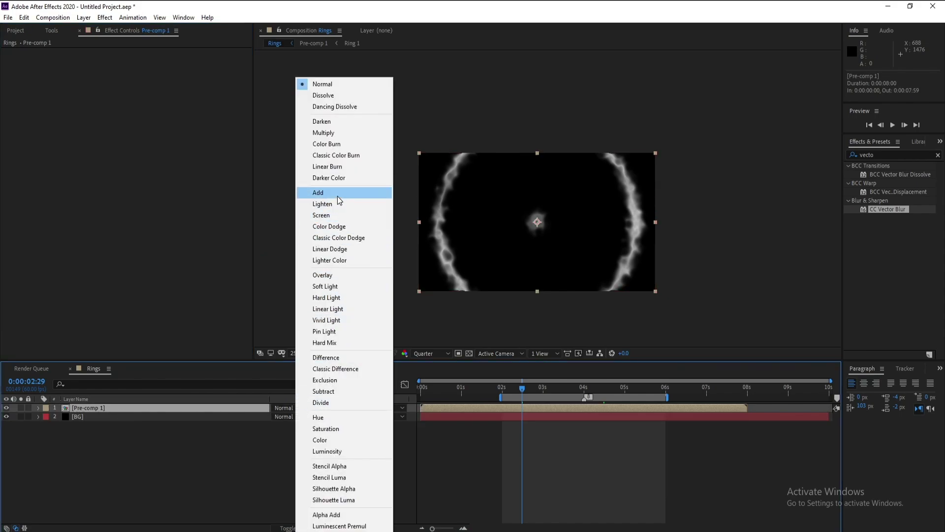
pyautogui.click(338, 194)
pyautogui.click(153, 420)
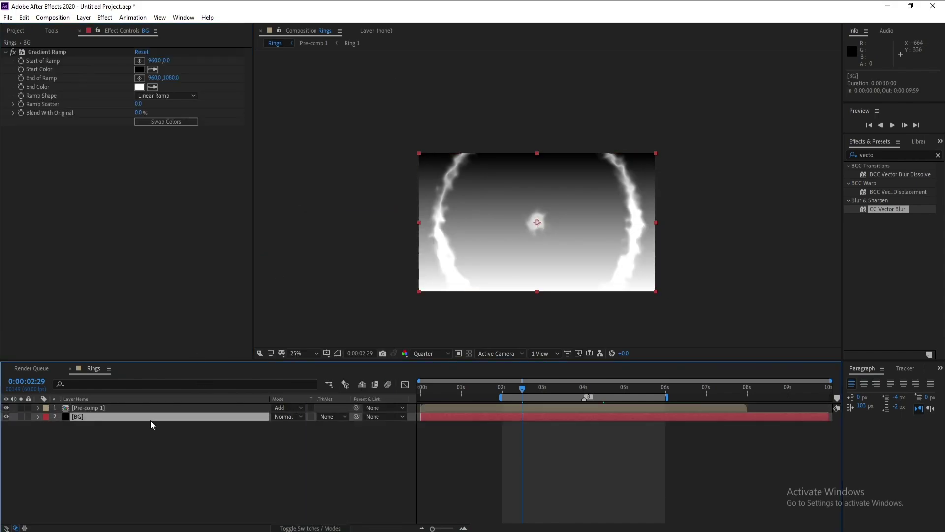
# Step: Set the Gradient Ramp End Color to a dark blue
pyautogui.click(139, 87)
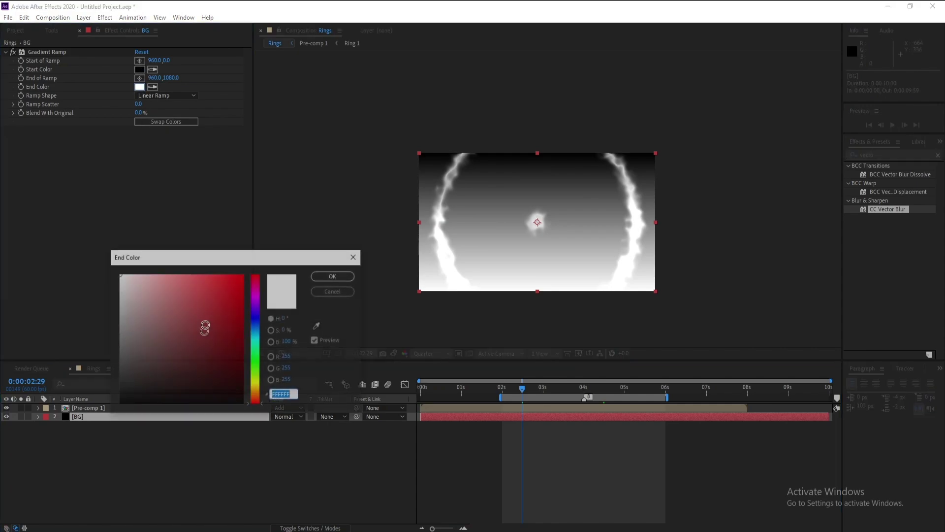
pyautogui.moveTo(256, 319); pyautogui.dragTo(243, 377)
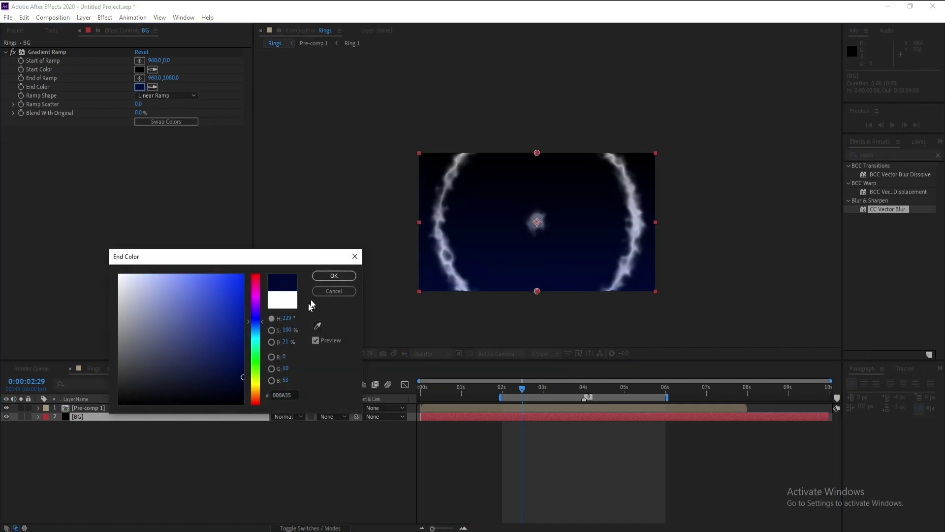
pyautogui.click(324, 275)
# Step: Set the Gradient Ramp Start Color to deep blue #05004D
pyautogui.click(140, 69)
pyautogui.click(261, 328)
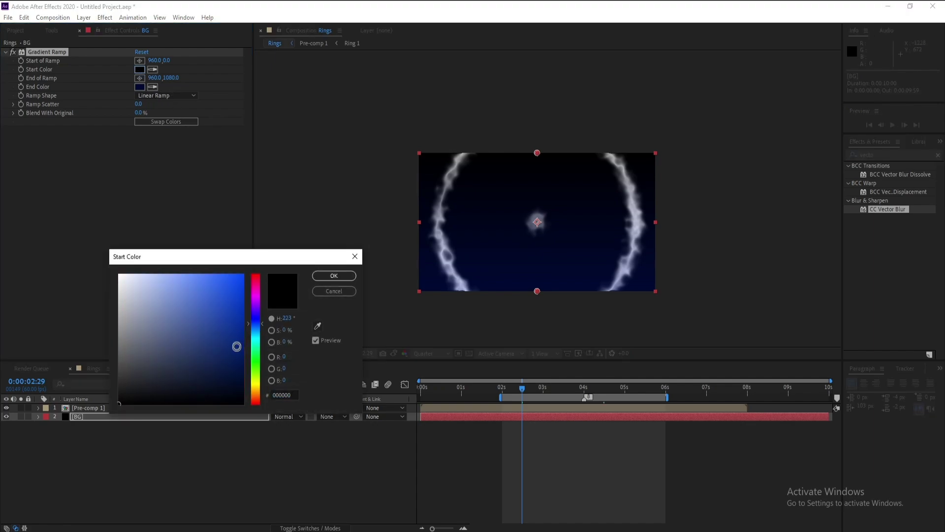
pyautogui.click(254, 336)
pyautogui.click(257, 327)
pyautogui.click(236, 354)
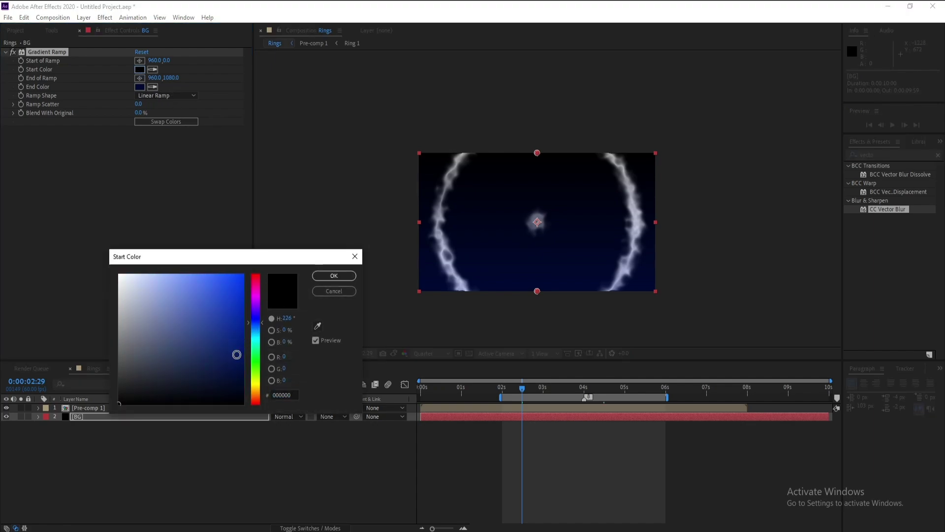
pyautogui.click(243, 338)
pyautogui.click(254, 356)
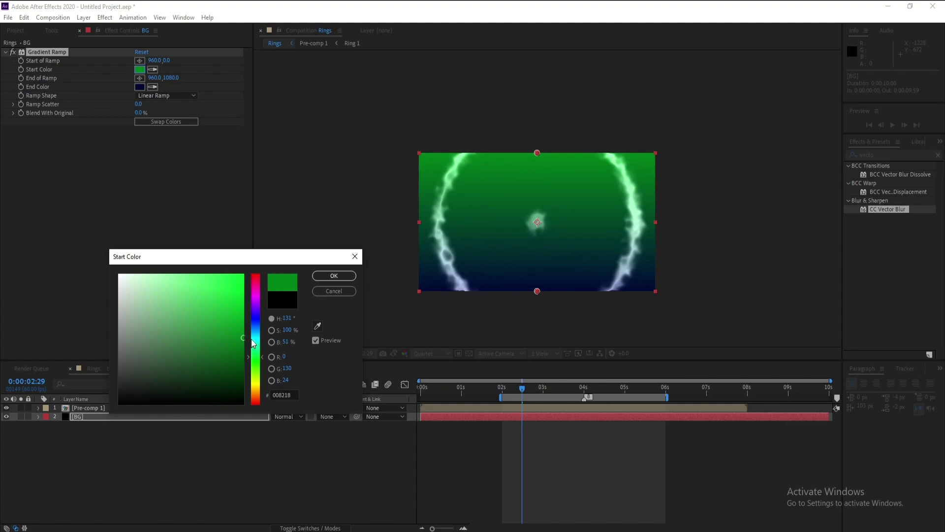
pyautogui.click(260, 318)
pyautogui.moveTo(242, 340); pyautogui.dragTo(245, 392)
pyautogui.click(329, 275)
# Step: Adjust the End Color to near-black navy, then select Pre-comp 1
pyautogui.click(140, 86)
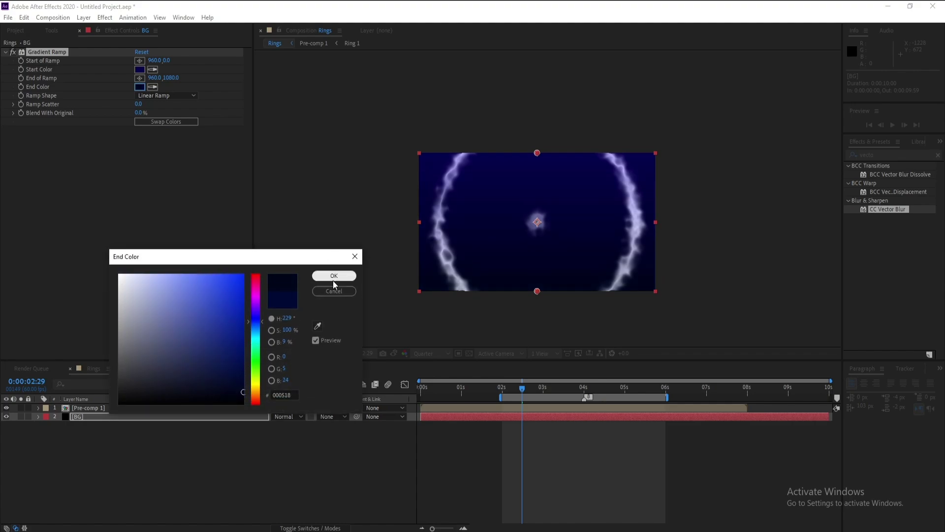
pyautogui.click(333, 276)
pyautogui.click(132, 409)
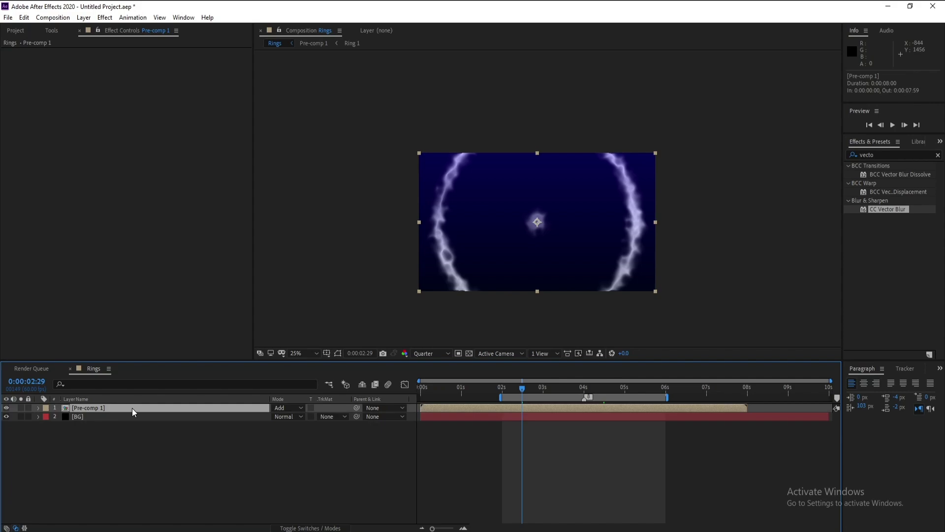
# Step: Rename Pre-comp 1 to 'Rings Animation' and move the playhead to 0:00:03:28
pyautogui.rightClick(132, 407)
pyautogui.click(142, 403)
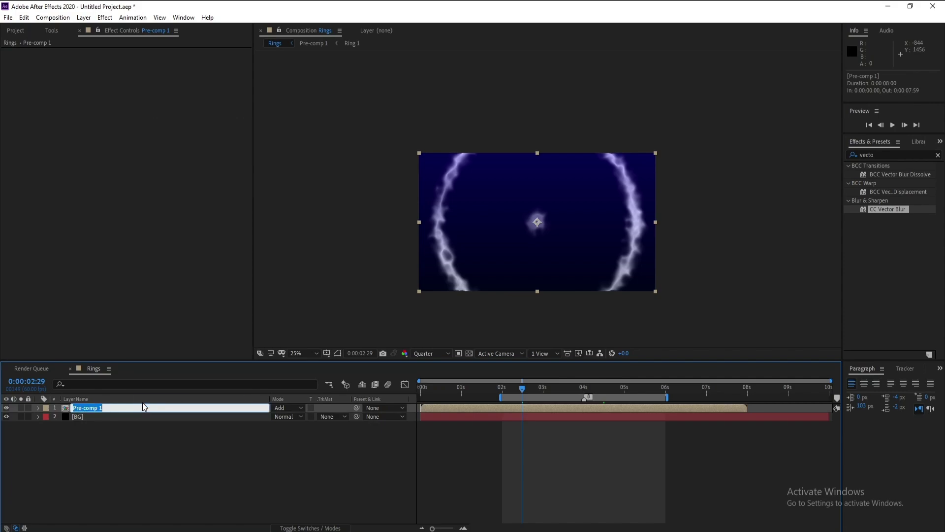
pyautogui.write('Rig')
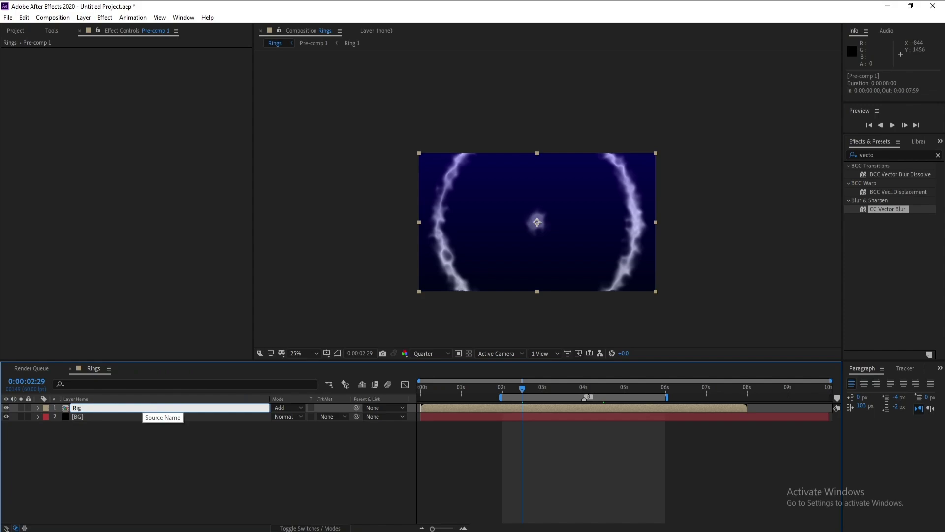
pyautogui.write('s')
pyautogui.press('BackSpace')
pyautogui.press('BackSpace')
pyautogui.write('ngs Animation')
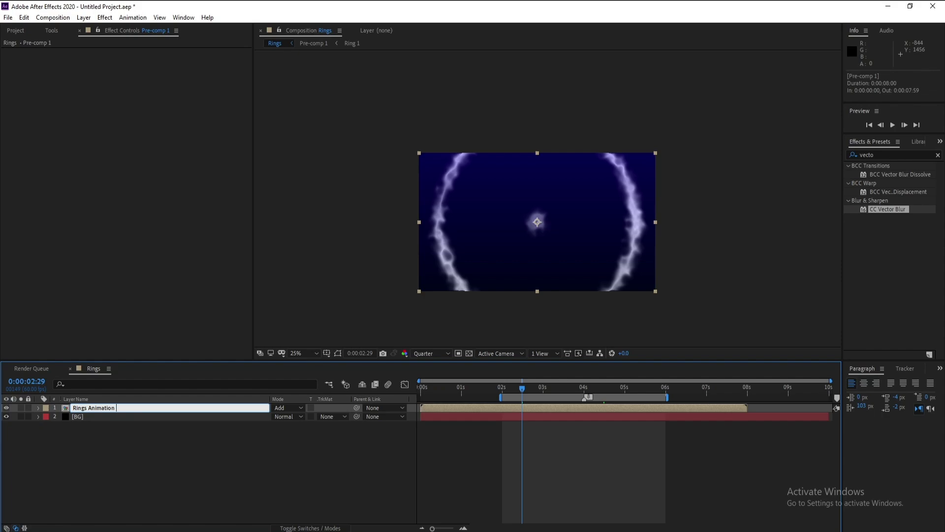
pyautogui.press('Return')
pyautogui.click(138, 409)
pyautogui.moveTo(518, 393); pyautogui.dragTo(562, 392)
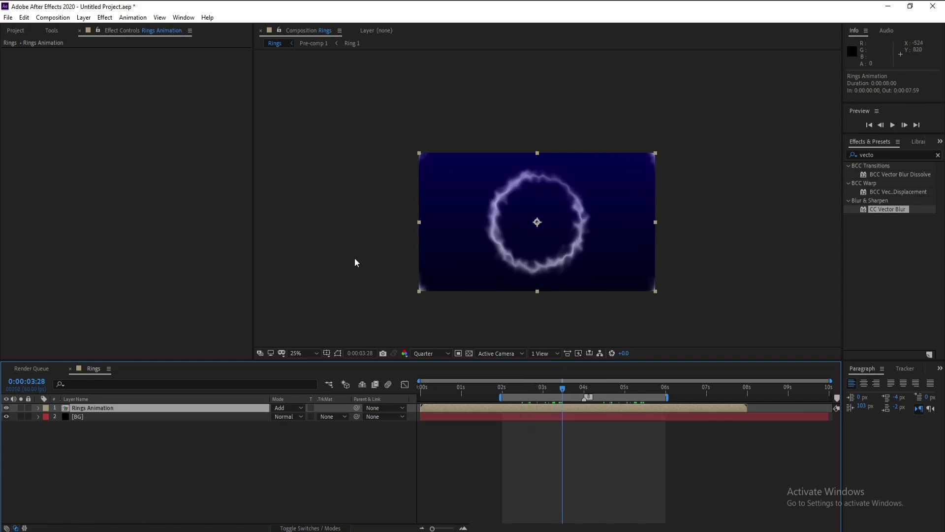
# Step: Add a 4-Color Gradient in Multiply blending to Rings Animation, viewing at 50%
pyautogui.click(104, 17)
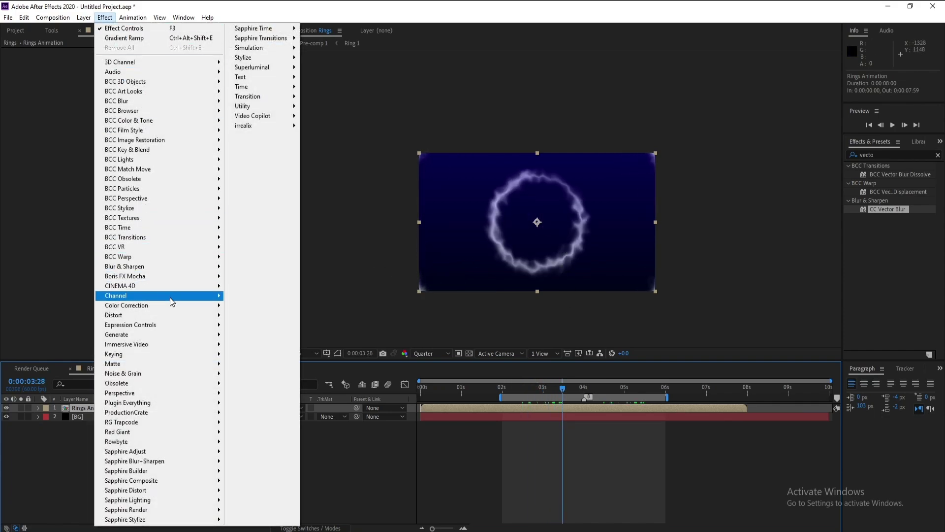
pyautogui.moveTo(170, 294)
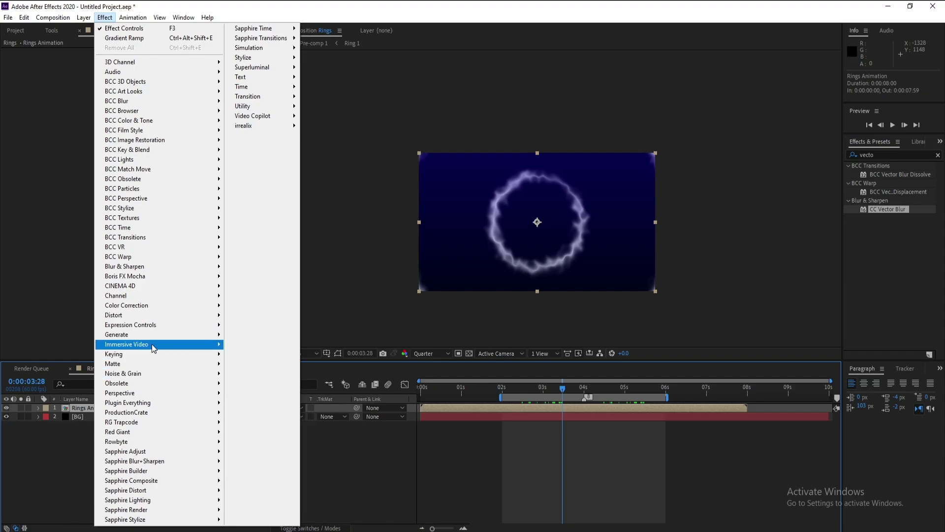
pyautogui.moveTo(152, 335)
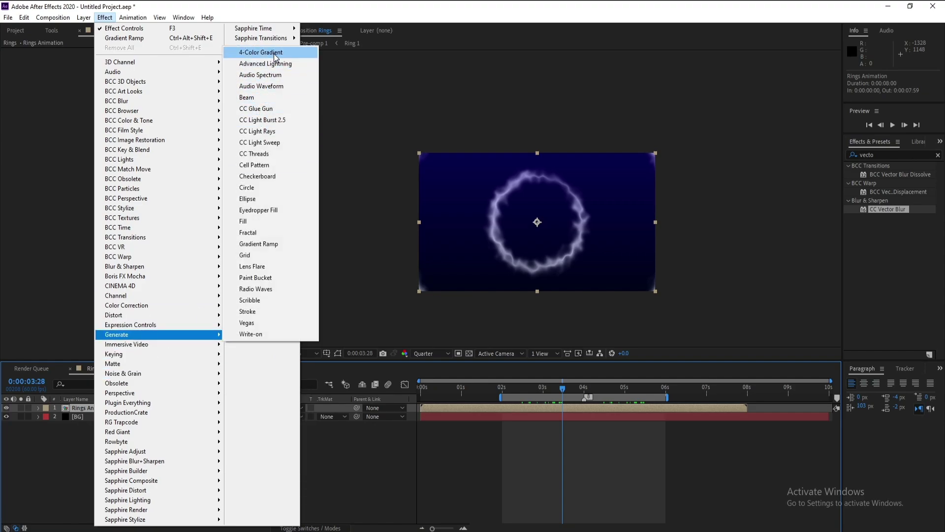
pyautogui.click(261, 52)
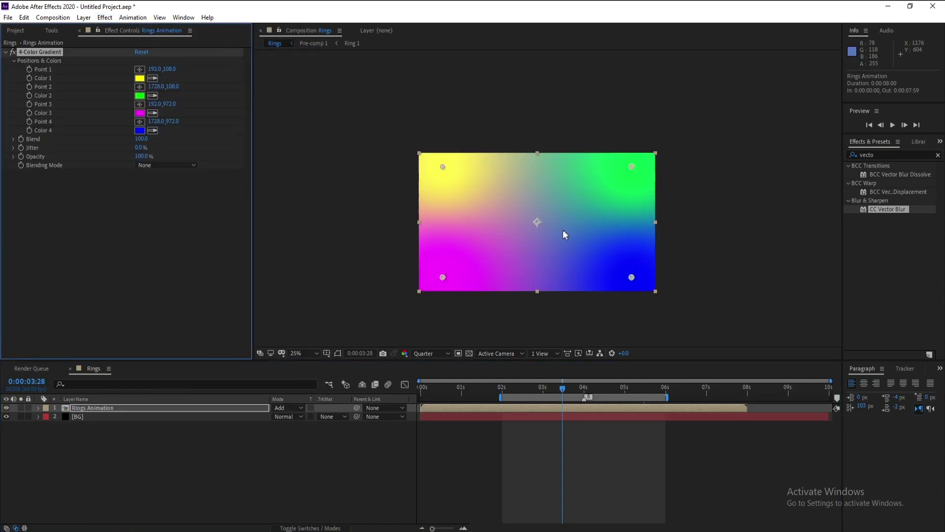
pyautogui.click(148, 166)
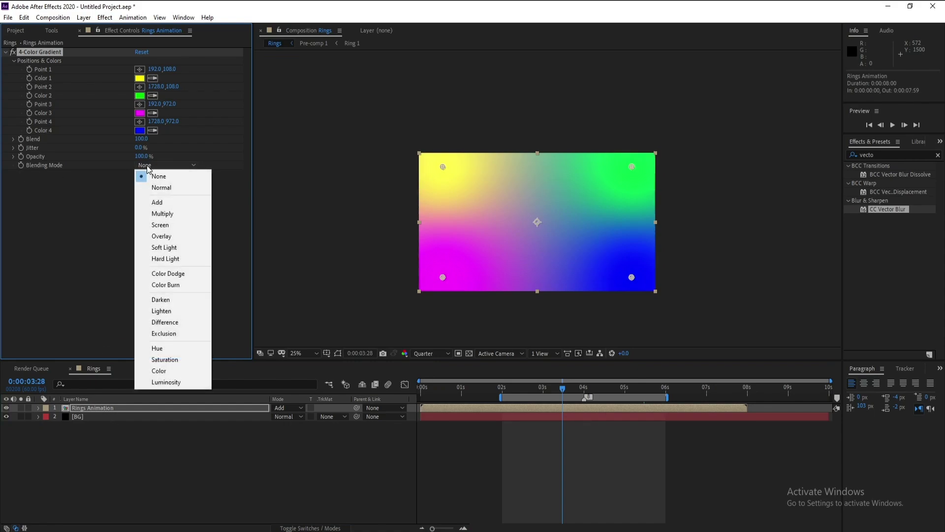
pyautogui.click(170, 213)
pyautogui.press('.')
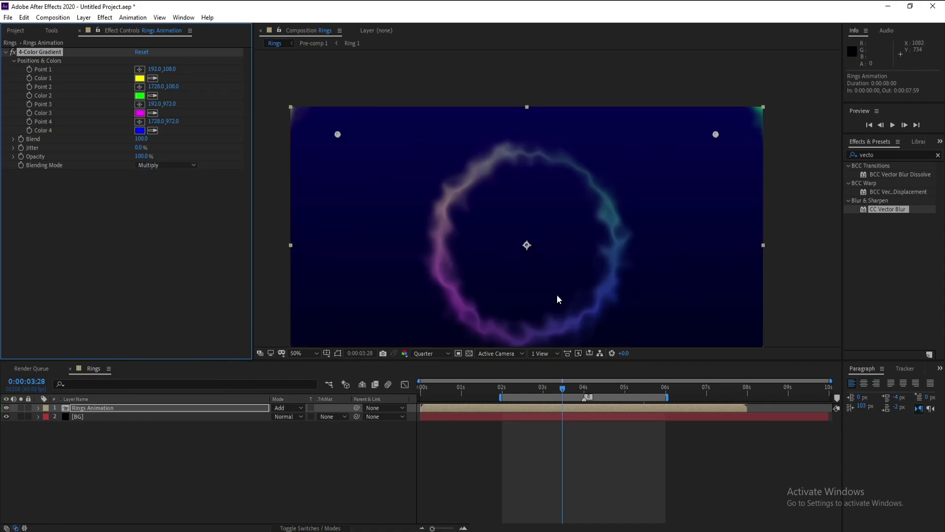
pyautogui.click(139, 79)
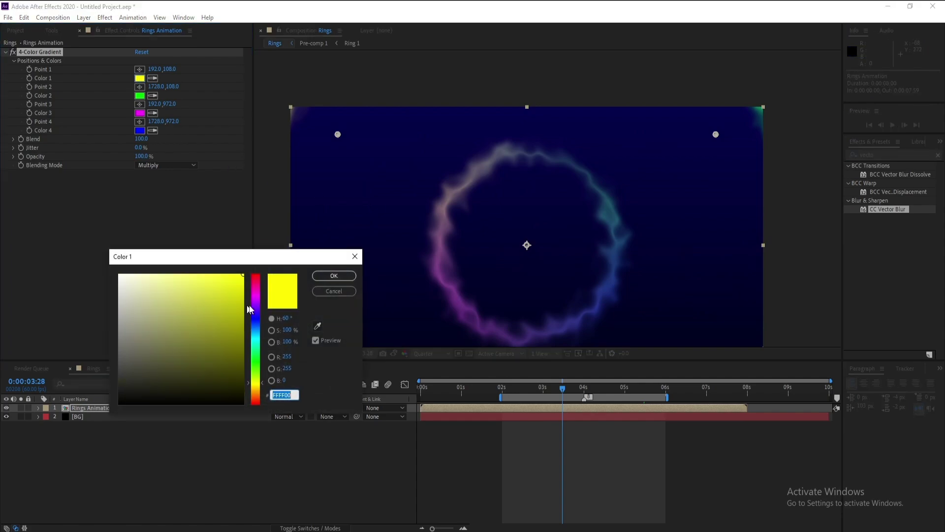
# Step: Set gradient Color 1 to teal and Color 2 to magenta
pyautogui.moveTo(253, 302); pyautogui.dragTo(257, 357)
pyautogui.click(330, 276)
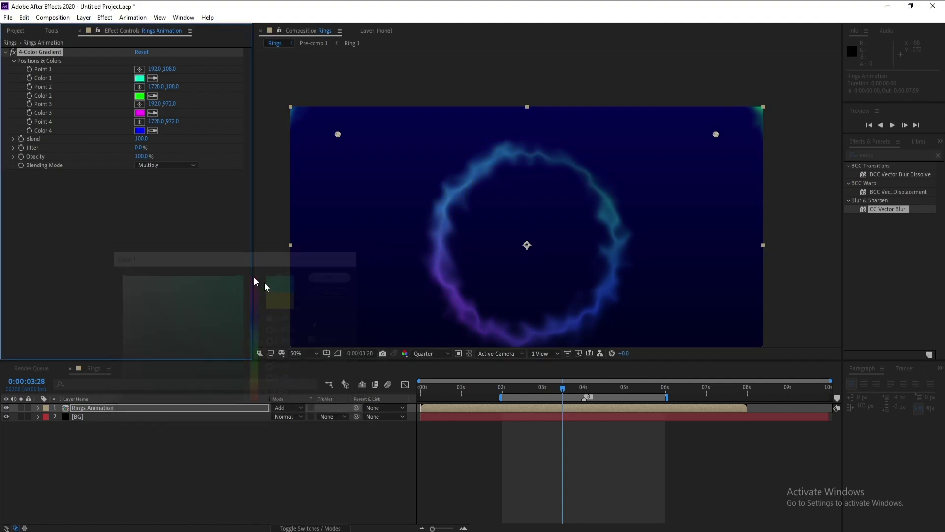
pyautogui.click(139, 96)
pyautogui.moveTo(256, 325); pyautogui.dragTo(251, 288)
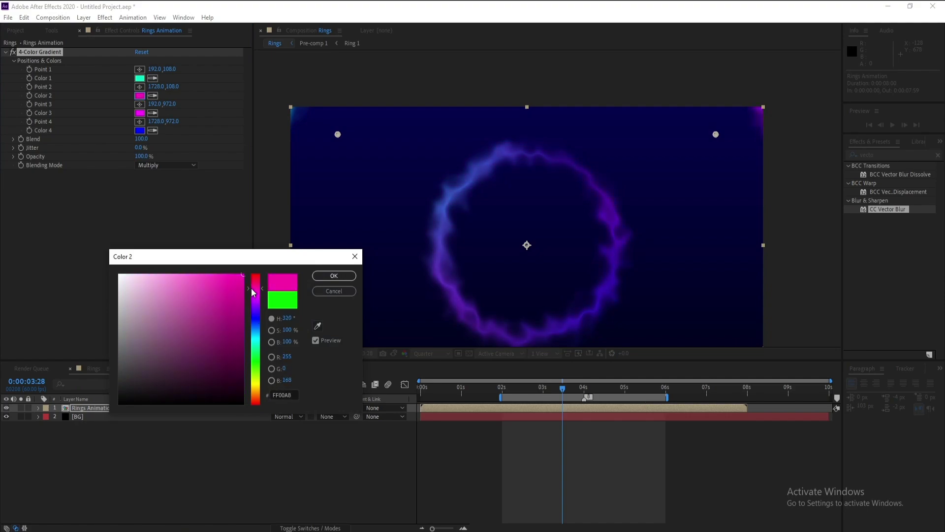
pyautogui.click(333, 276)
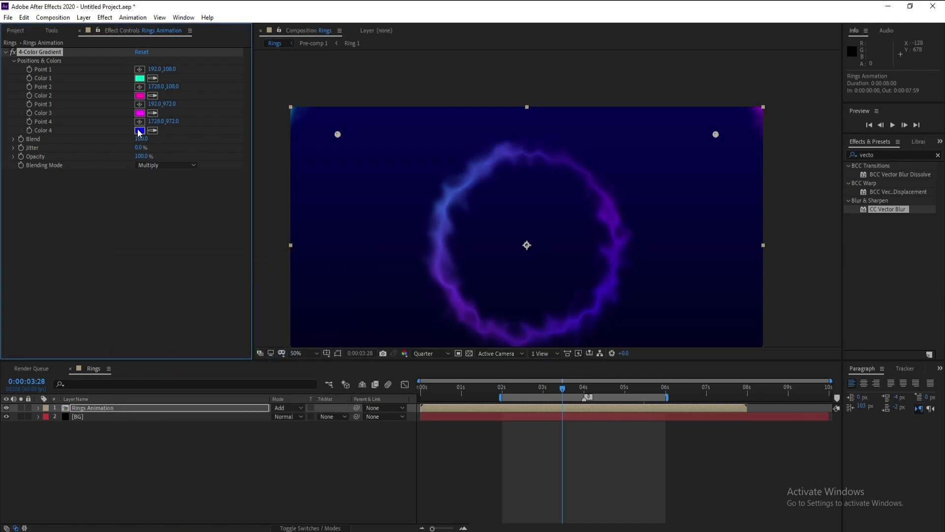
# Step: Set gradient Color 4 to purple #CE0CE5
pyautogui.click(140, 131)
pyautogui.moveTo(257, 319); pyautogui.dragTo(253, 353)
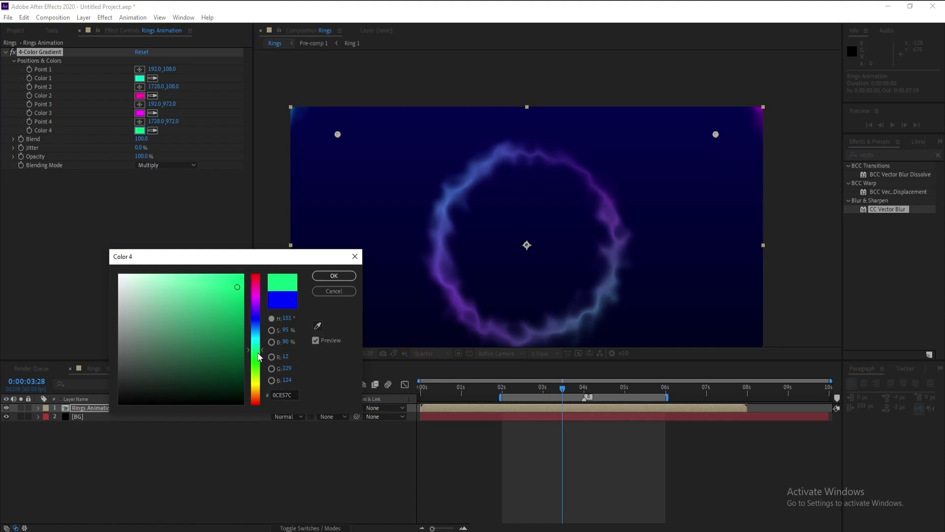
pyautogui.moveTo(258, 351)
pyautogui.mouseDown()
pyautogui.moveTo(259, 320)
pyautogui.moveTo(260, 350)
pyautogui.mouseUp()
pyautogui.moveTo(259, 305)
pyautogui.mouseDown()
pyautogui.moveTo(257, 287)
pyautogui.moveTo(271, 294)
pyautogui.mouseUp()
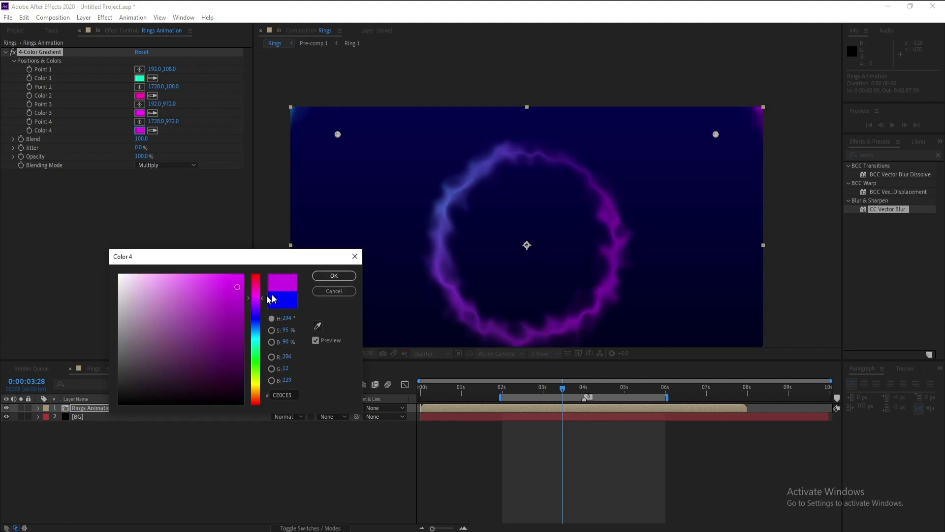
pyautogui.click(332, 277)
# Step: Change Color 2 to blue #007EFF and return the playhead to 0:00:02:04
pyautogui.click(141, 96)
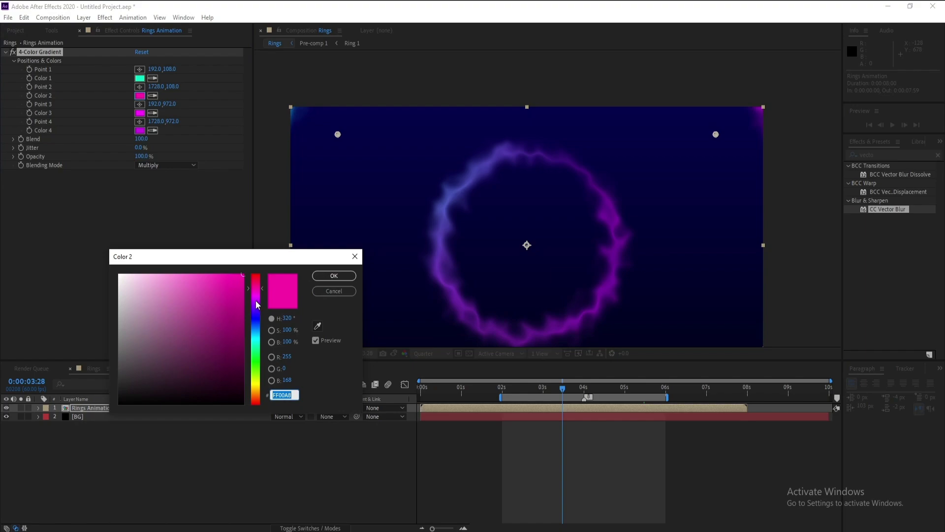
pyautogui.moveTo(256, 335); pyautogui.dragTo(258, 332)
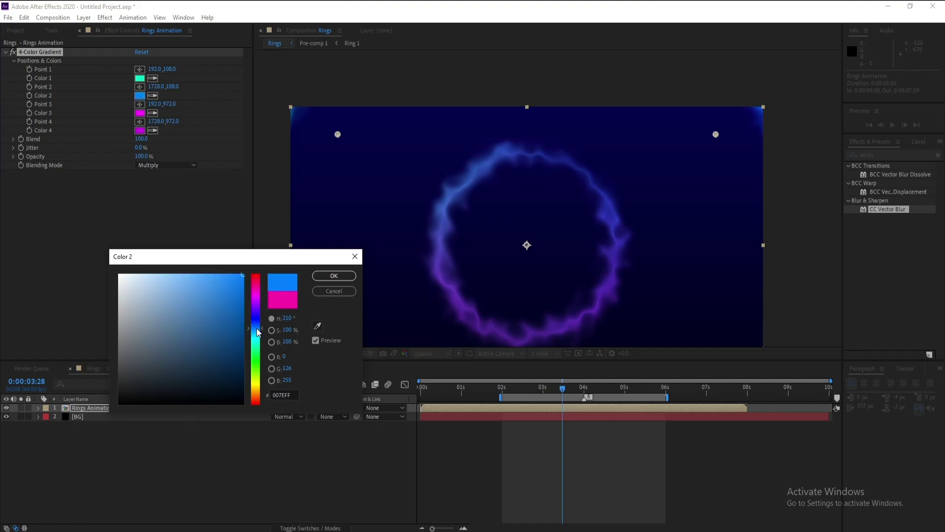
pyautogui.click(332, 277)
pyautogui.moveTo(512, 389); pyautogui.dragTo(506, 391)
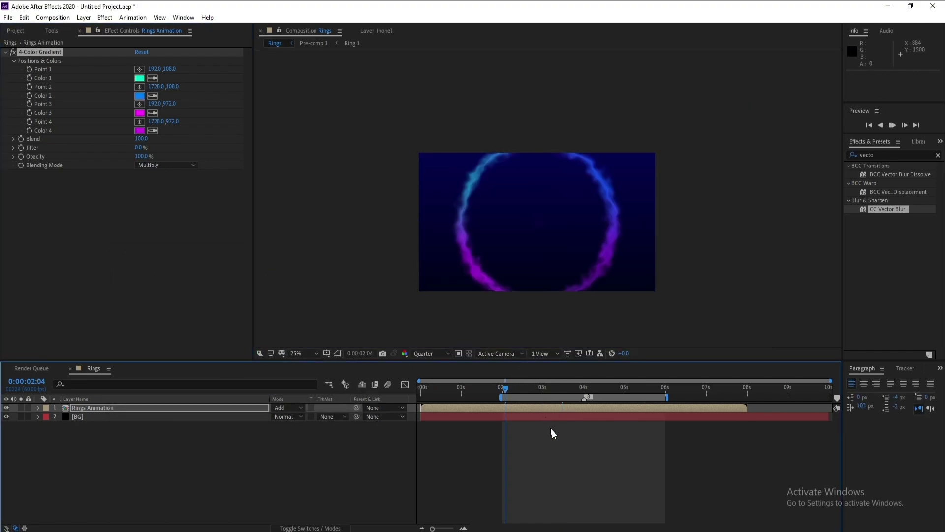
# Step: Preview the Rings composition with the blue-to-purple rings over the dark blue background
pyautogui.press('space')
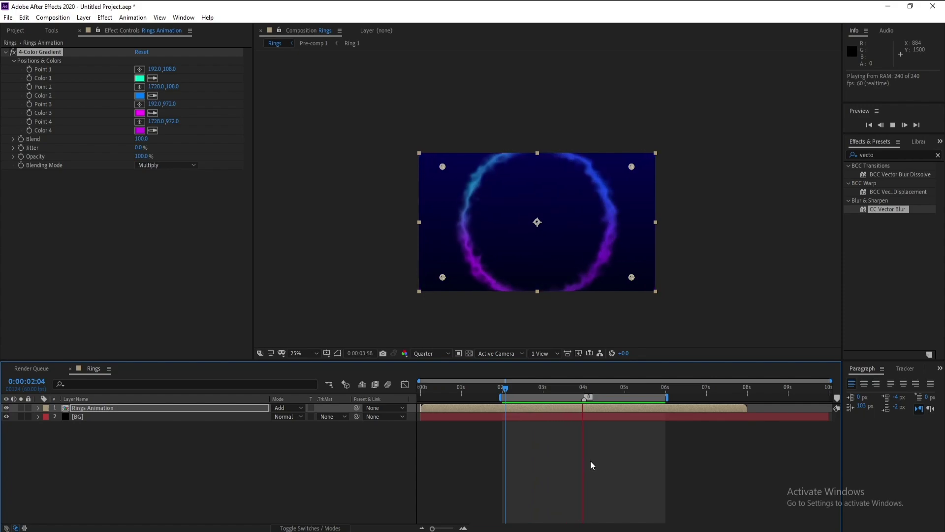